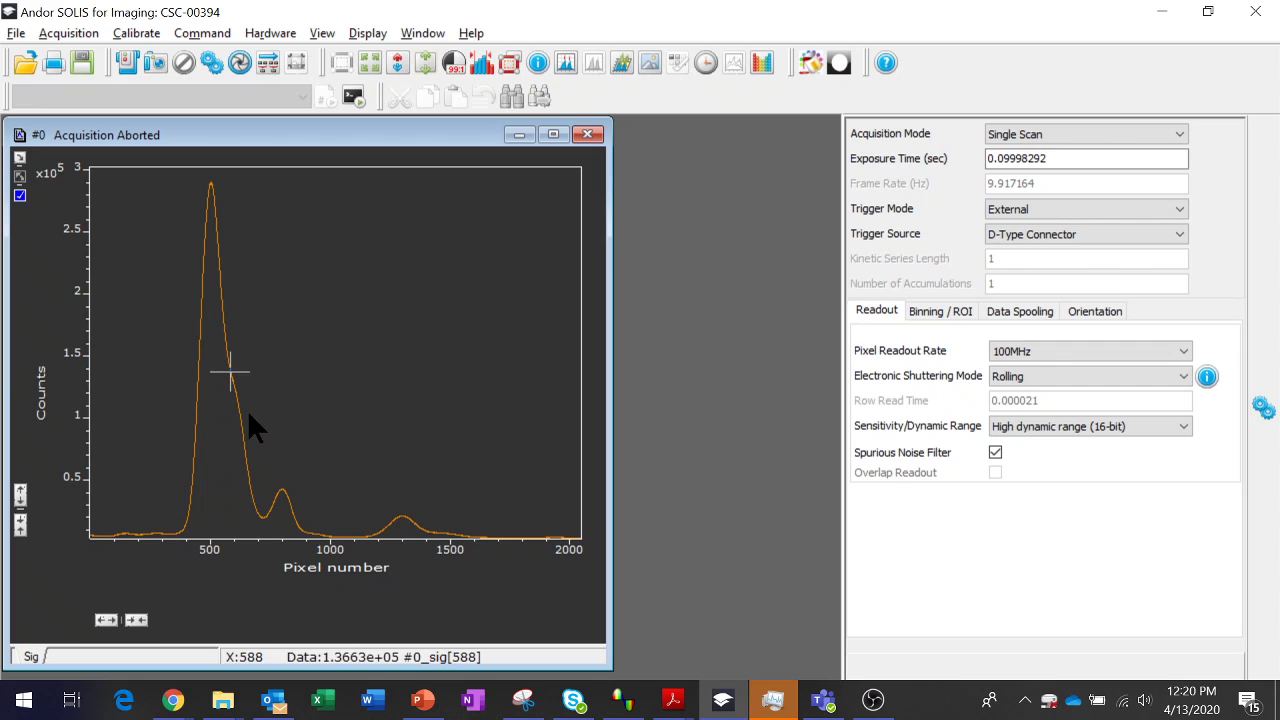
# Step: Place the crosshair on the second spectrum peak at pixel 792
pyautogui.moveTo(249, 414); pyautogui.dragTo(280, 460)
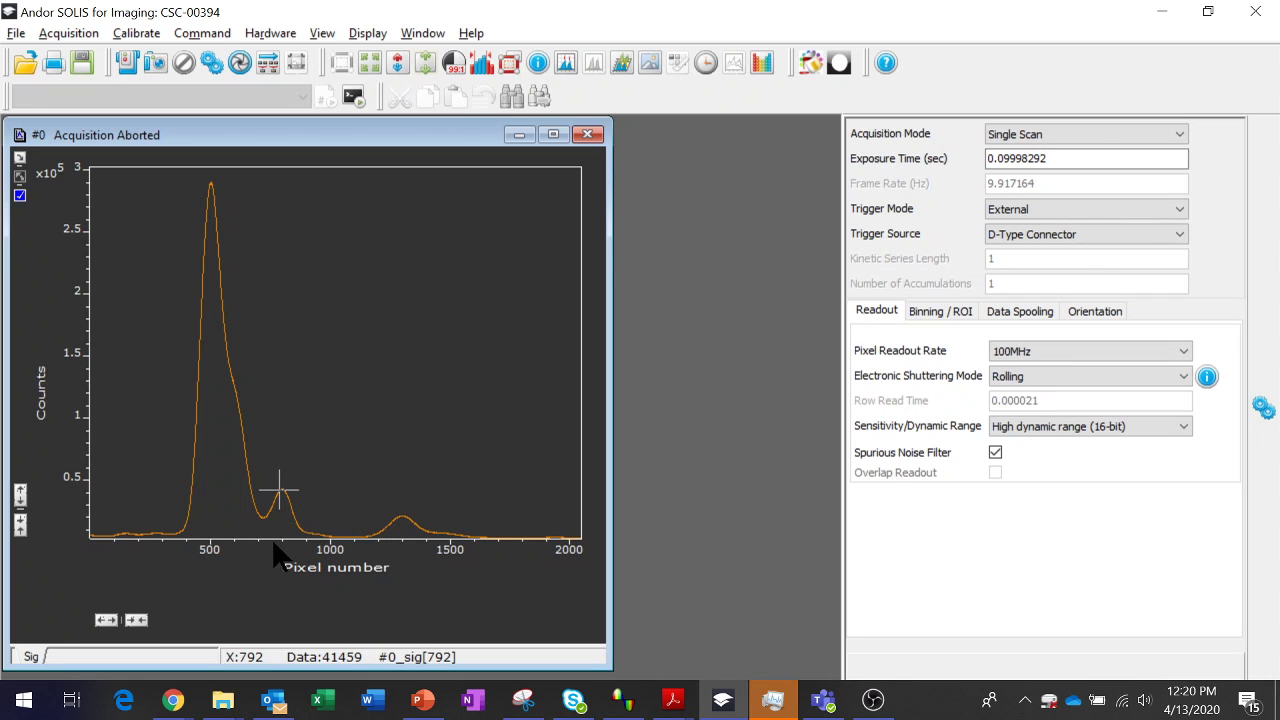
# Step: Maximize the spectrum plot and mark the main, second and third (~1300) peaks in turn
pyautogui.doubleClick(297, 135)
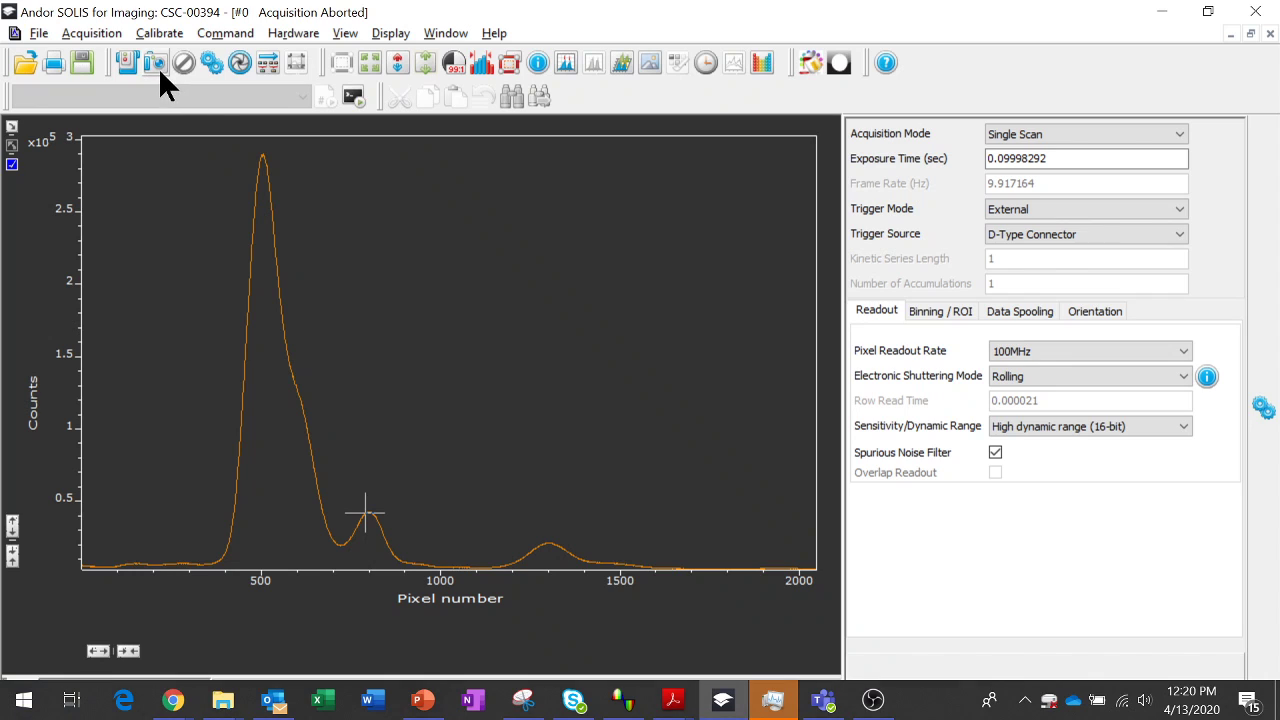
pyautogui.click(262, 156)
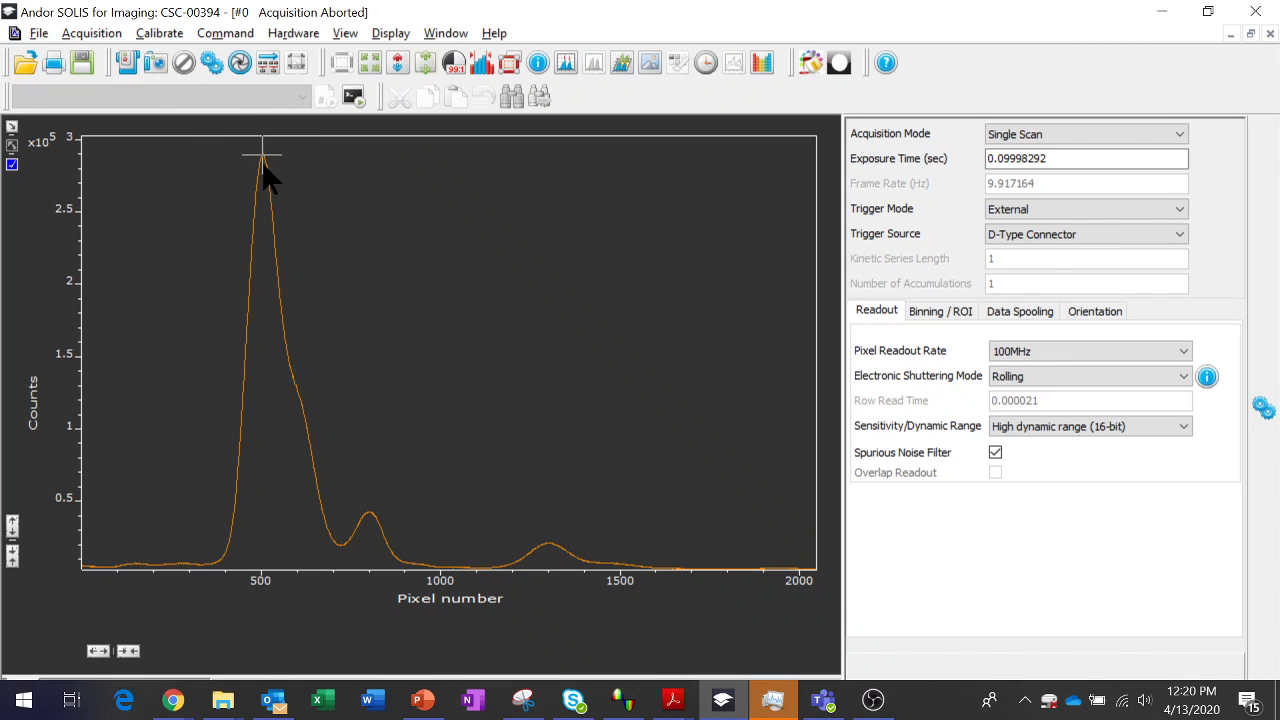
pyautogui.click(259, 161)
pyautogui.click(306, 403)
pyautogui.click(369, 508)
pyautogui.click(552, 540)
# Step: Change the exposure time to 0.1 s and start a new acquisition
pyautogui.moveTo(1057, 158); pyautogui.dragTo(1000, 165)
pyautogui.write('1')
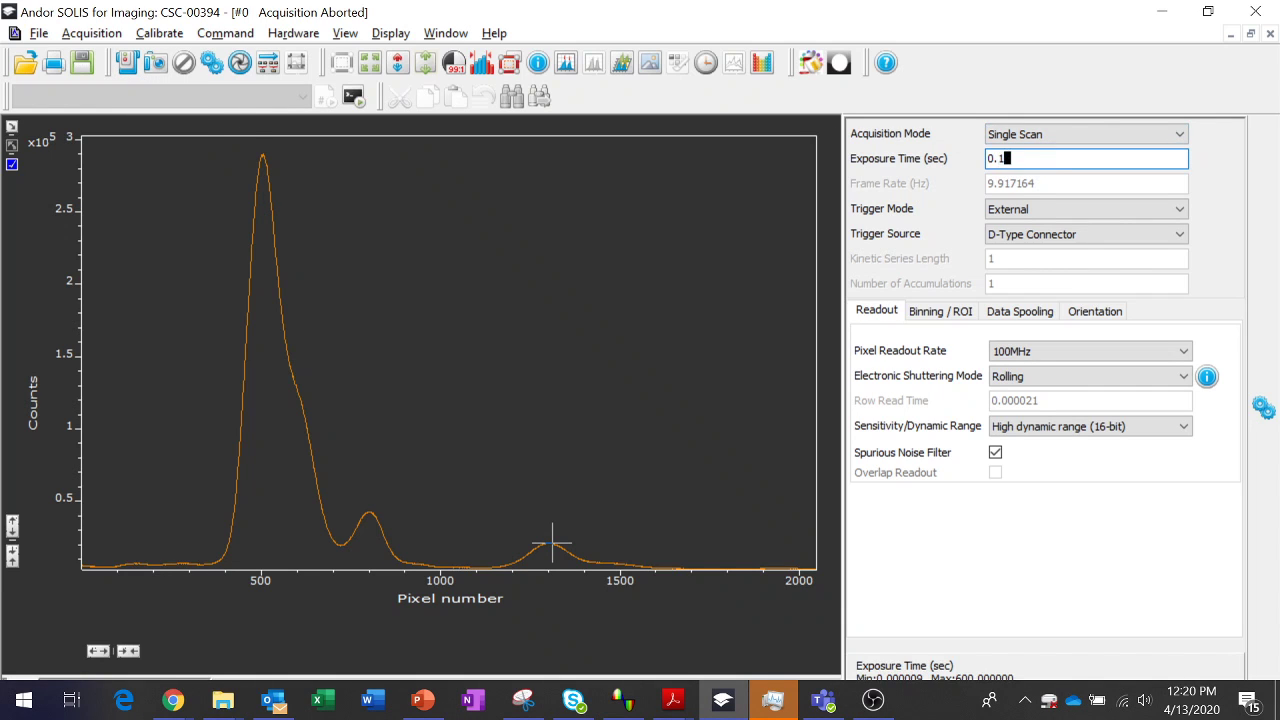
pyautogui.click(120, 65)
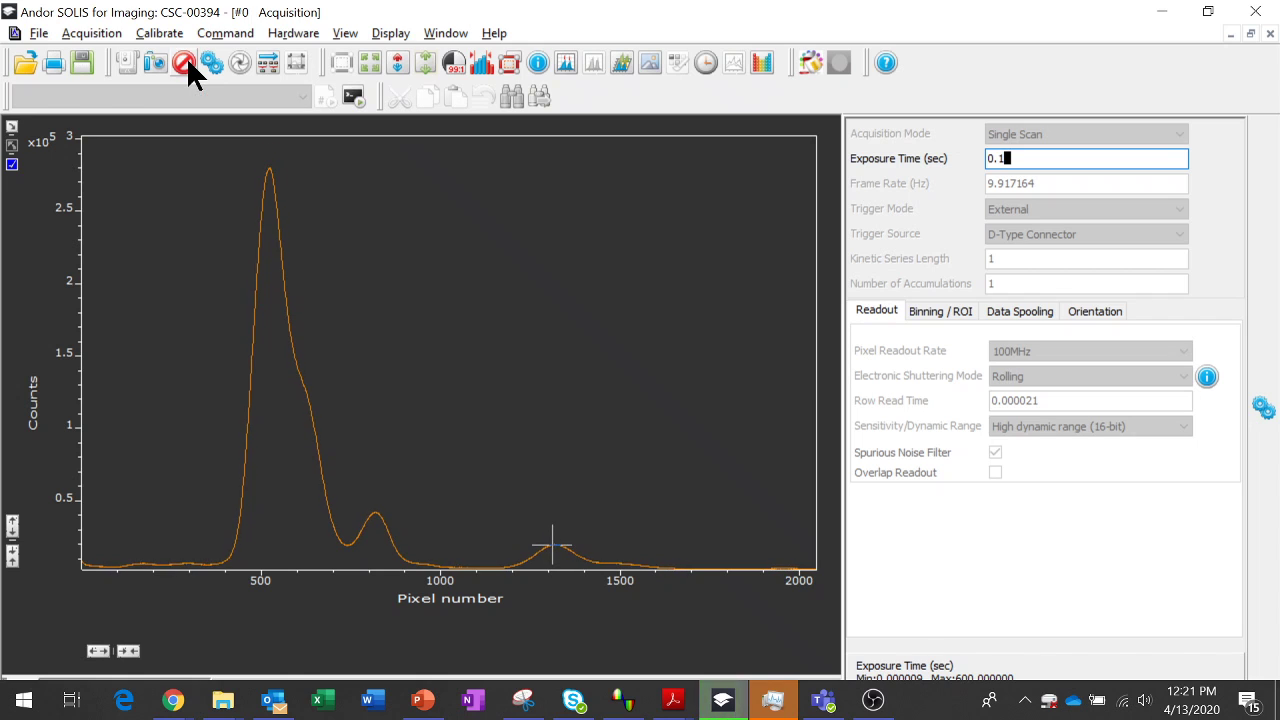
# Step: Abort the running acquisition and open Calibrate > Manual X-Calibration
pyautogui.click(186, 56)
pyautogui.click(112, 36)
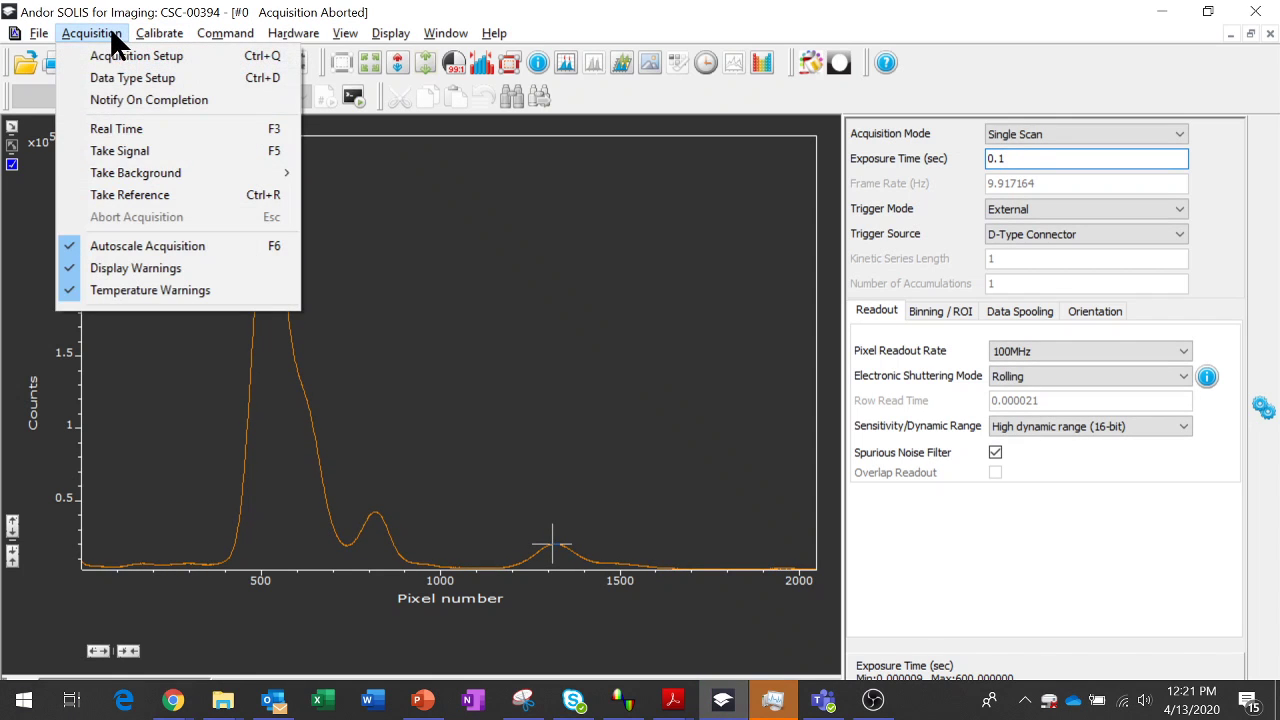
pyautogui.moveTo(140, 36)
pyautogui.moveTo(170, 150)
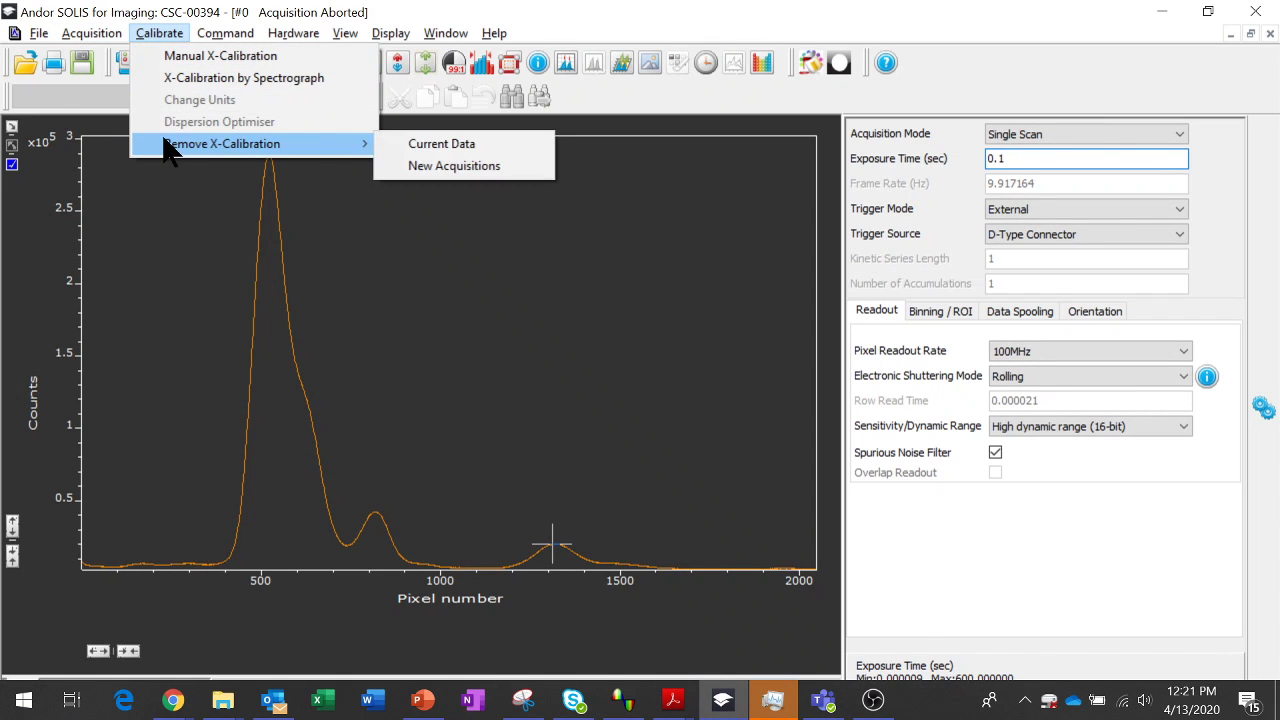
pyautogui.click(217, 56)
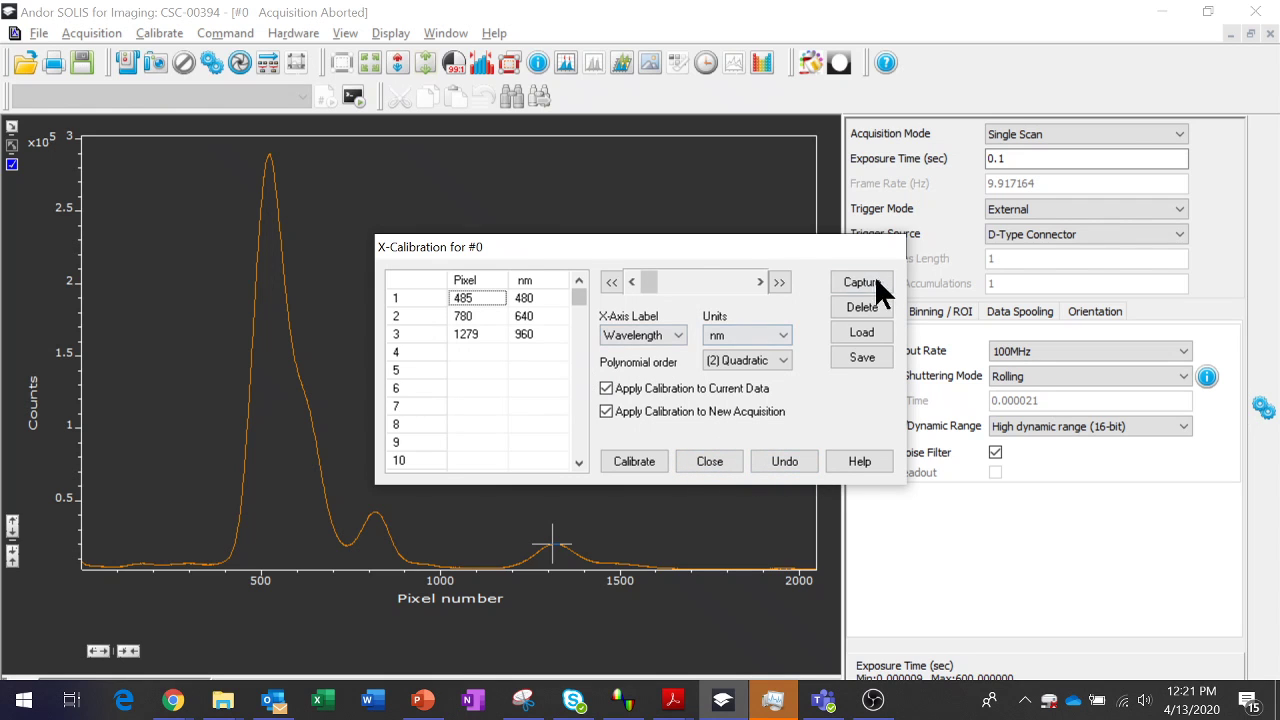
# Step: Delete the old 485/480, 780/640 and 1279/960 pairs, then mark the main peak at pixel 523
pyautogui.click(864, 309)
pyautogui.click(866, 311)
pyautogui.click(866, 316)
pyautogui.moveTo(758, 251); pyautogui.dragTo(946, 130)
pyautogui.click(268, 156)
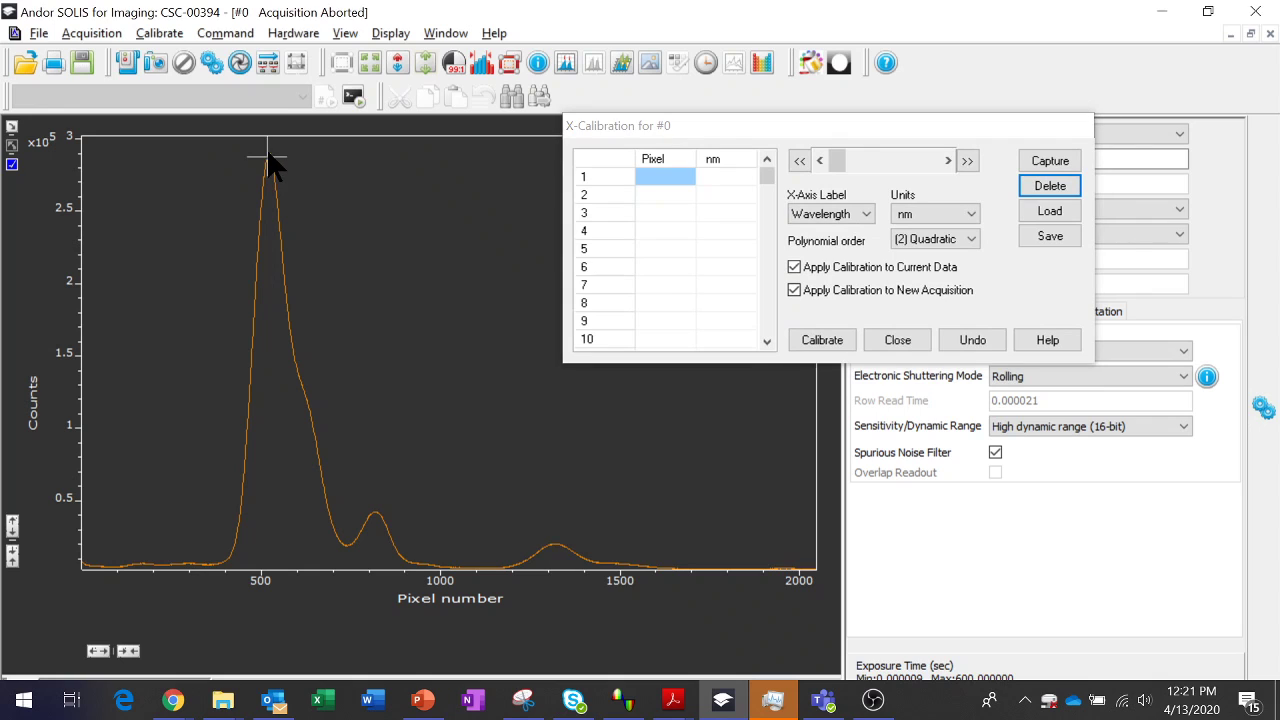
pyautogui.press('Right')
pyautogui.press('Right')
pyautogui.press('Right')
pyautogui.press('Right')
# Step: Capture pixel 523 as 480 nm and pixel 822 as 640 nm
pyautogui.click(1037, 156)
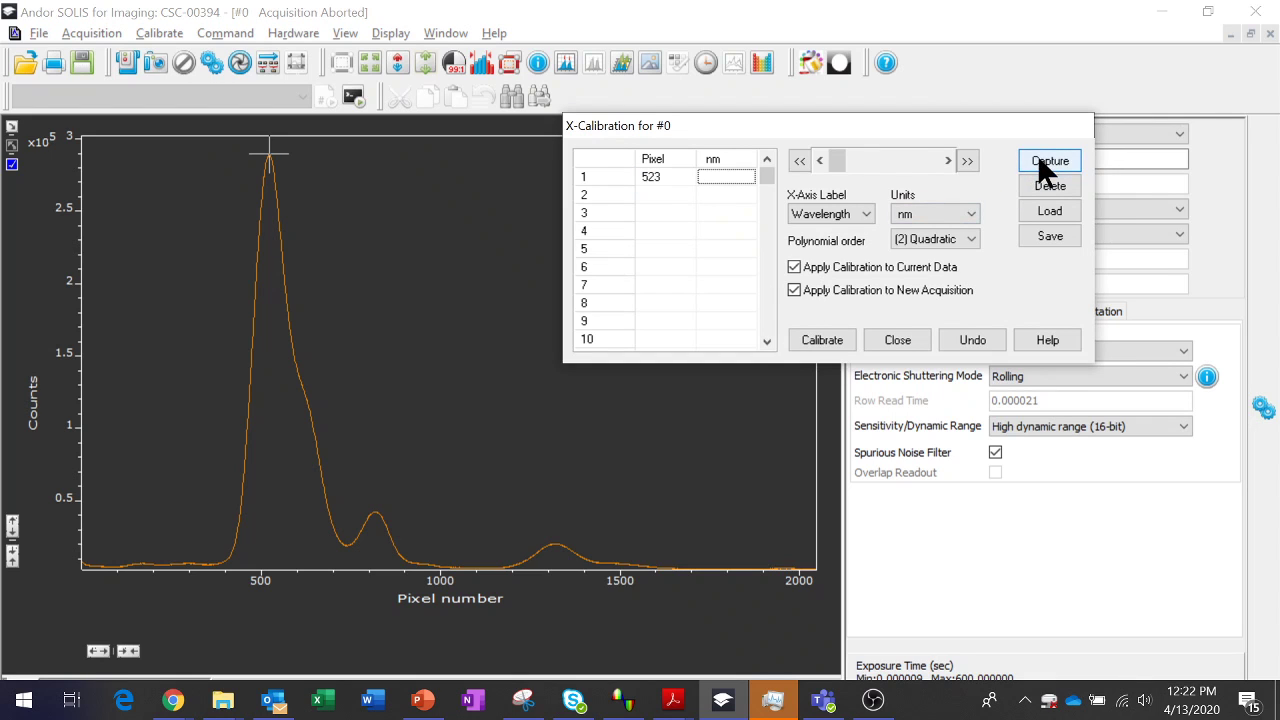
pyautogui.click(725, 183)
pyautogui.write('480')
pyautogui.click(376, 511)
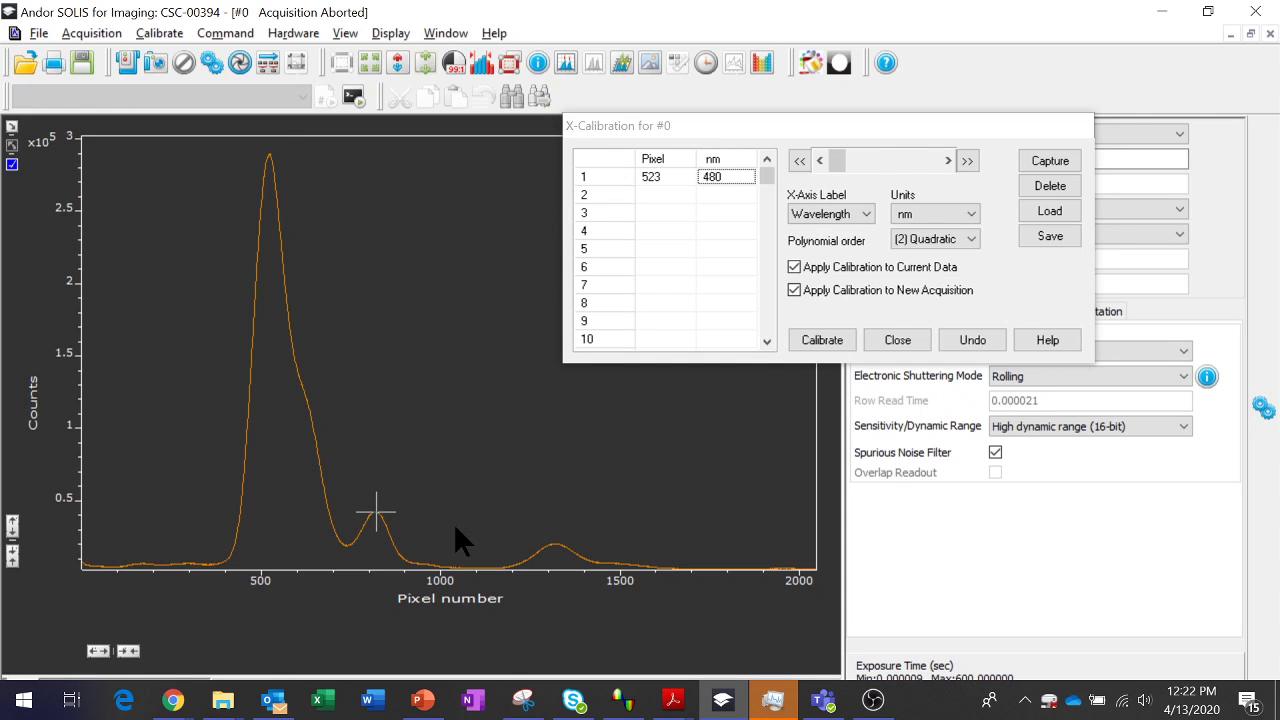
pyautogui.click(1049, 161)
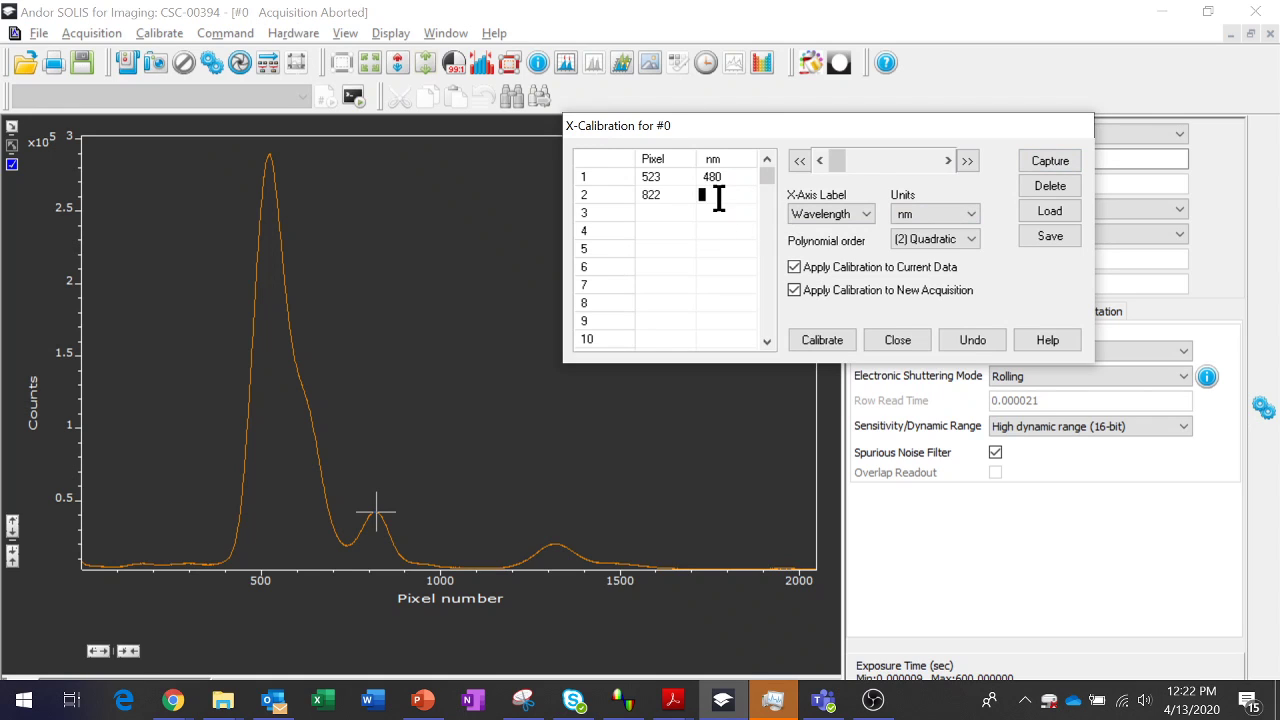
pyautogui.write('640')
# Step: Mark the third peak and capture pixel 1319 as 960 nm
pyautogui.click(555, 546)
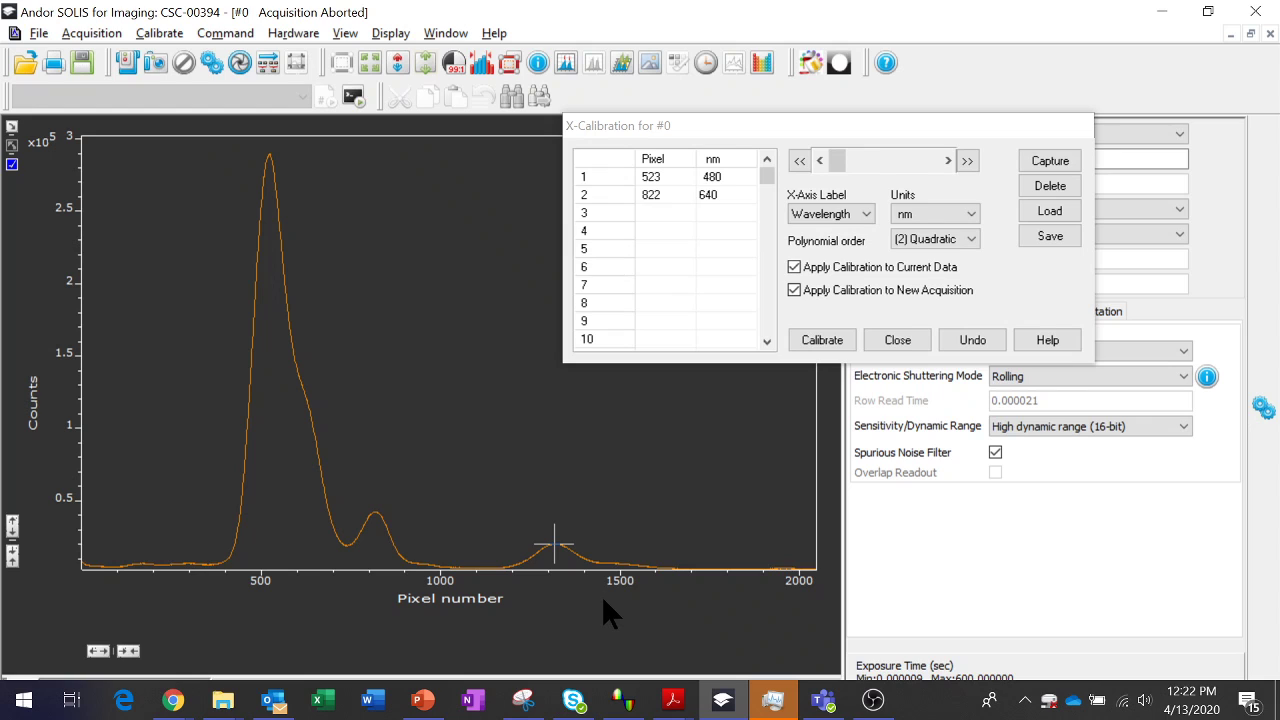
pyautogui.click(659, 212)
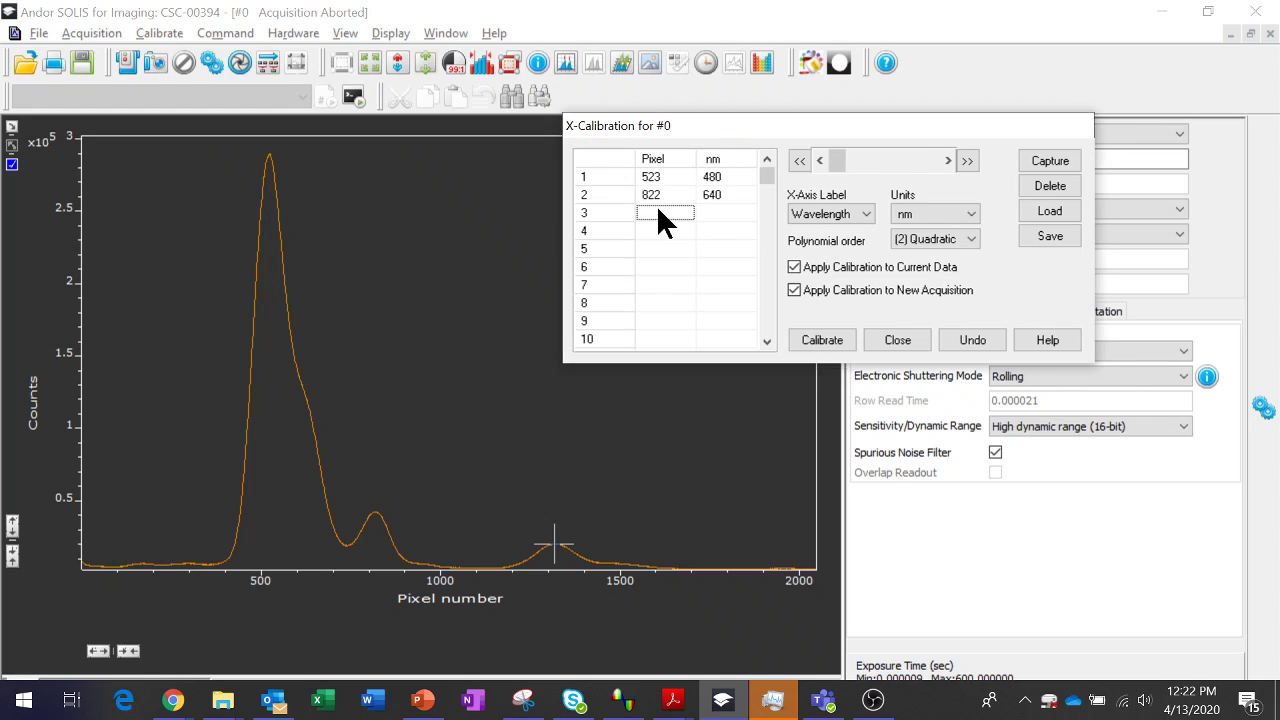
pyautogui.click(1040, 160)
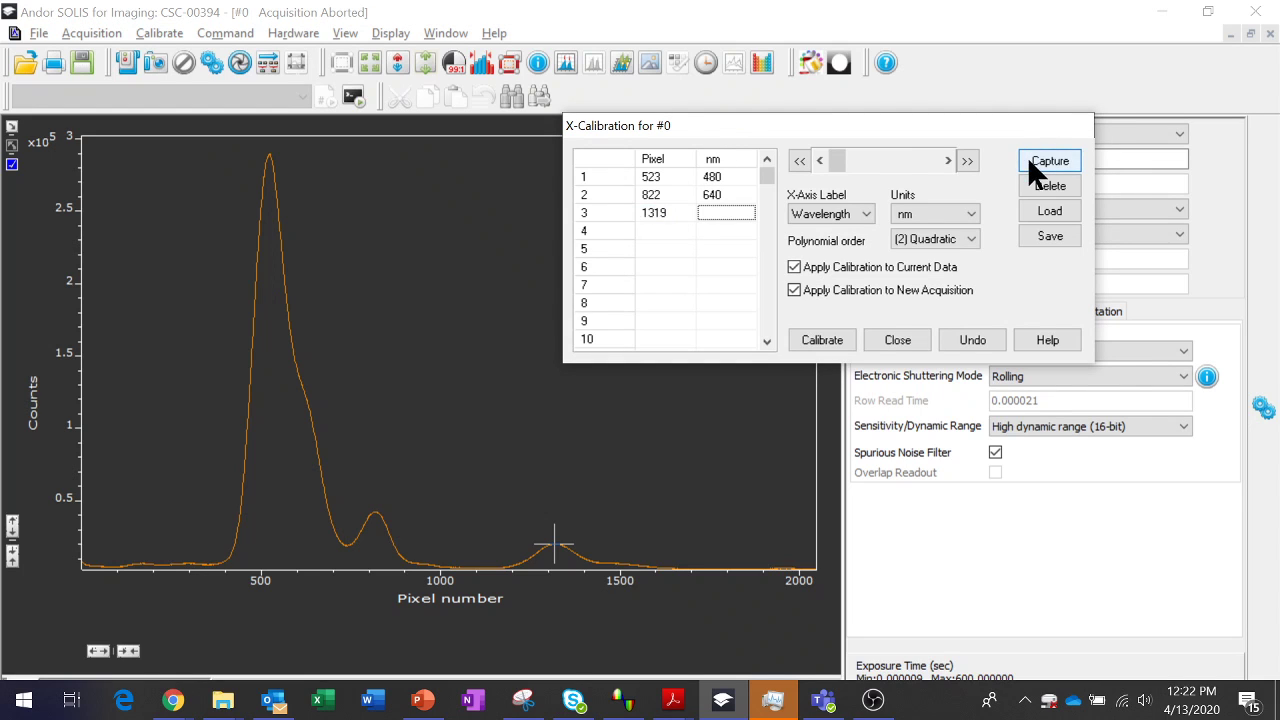
pyautogui.click(708, 213)
pyautogui.write('960')
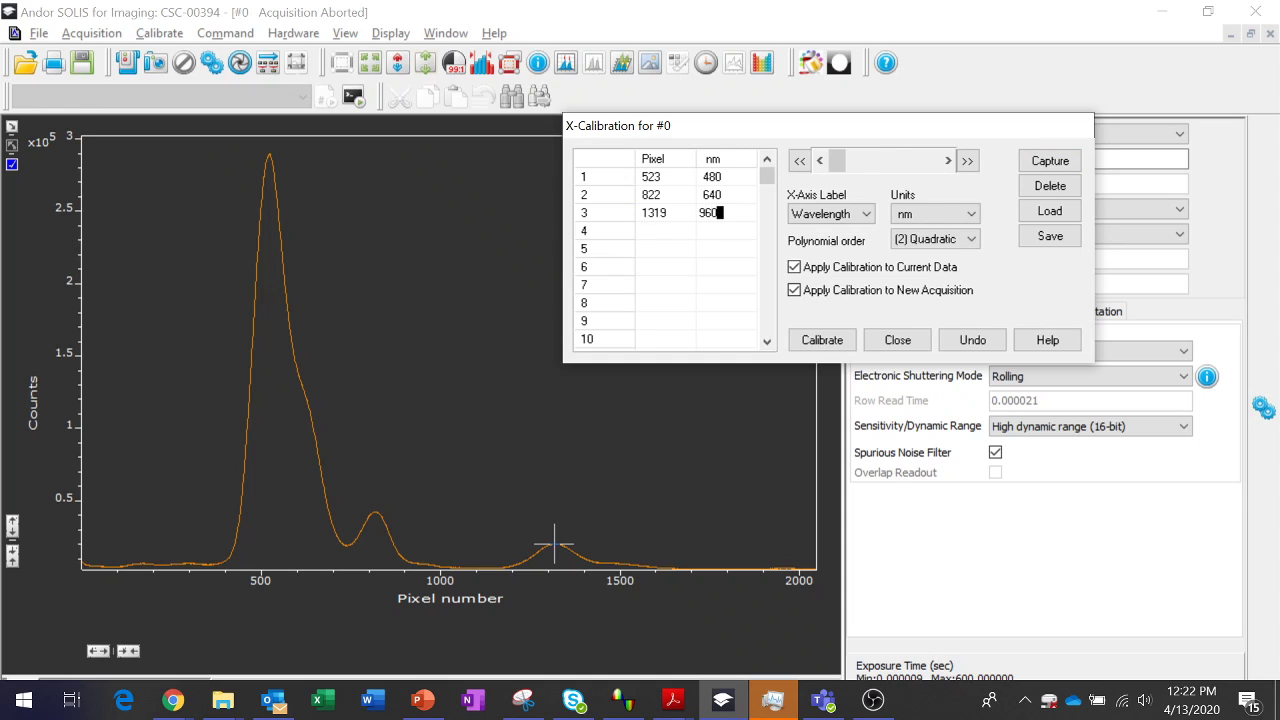
pyautogui.press('Return')
# Step: Keep the (2) Quadratic polynomial order and apply the calibration to the spectrum
pyautogui.click(929, 240)
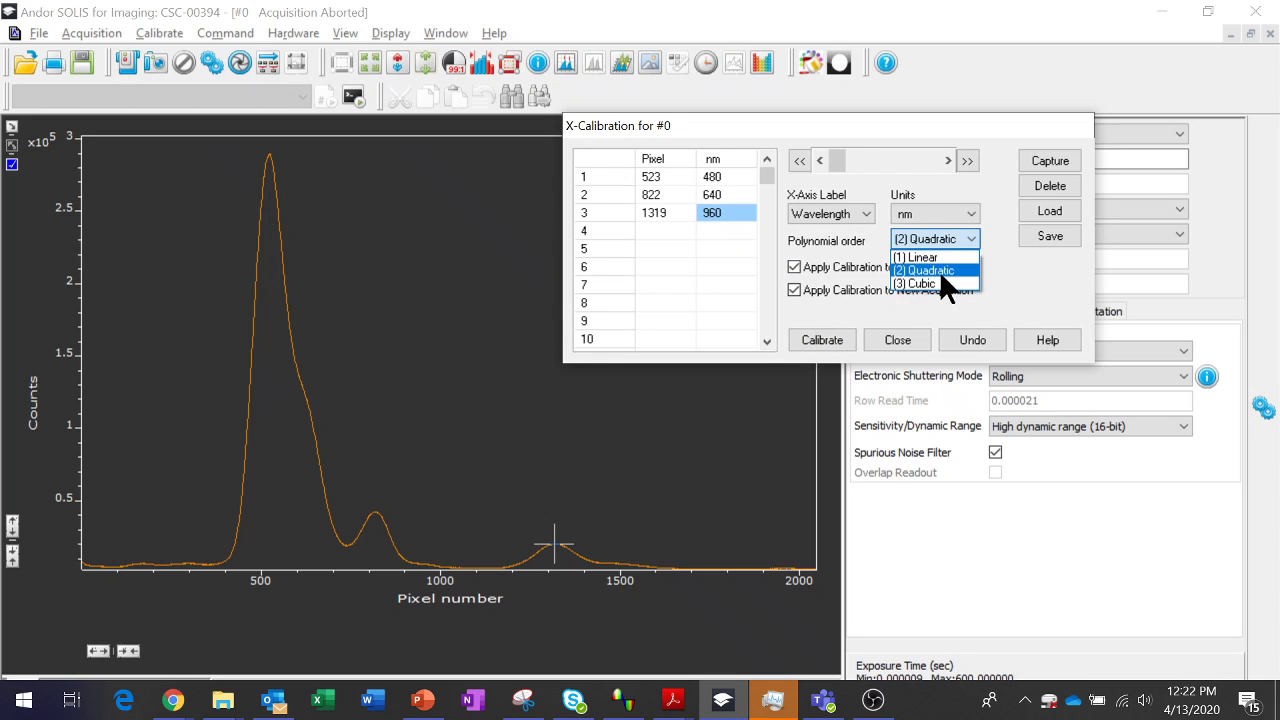
pyautogui.click(948, 269)
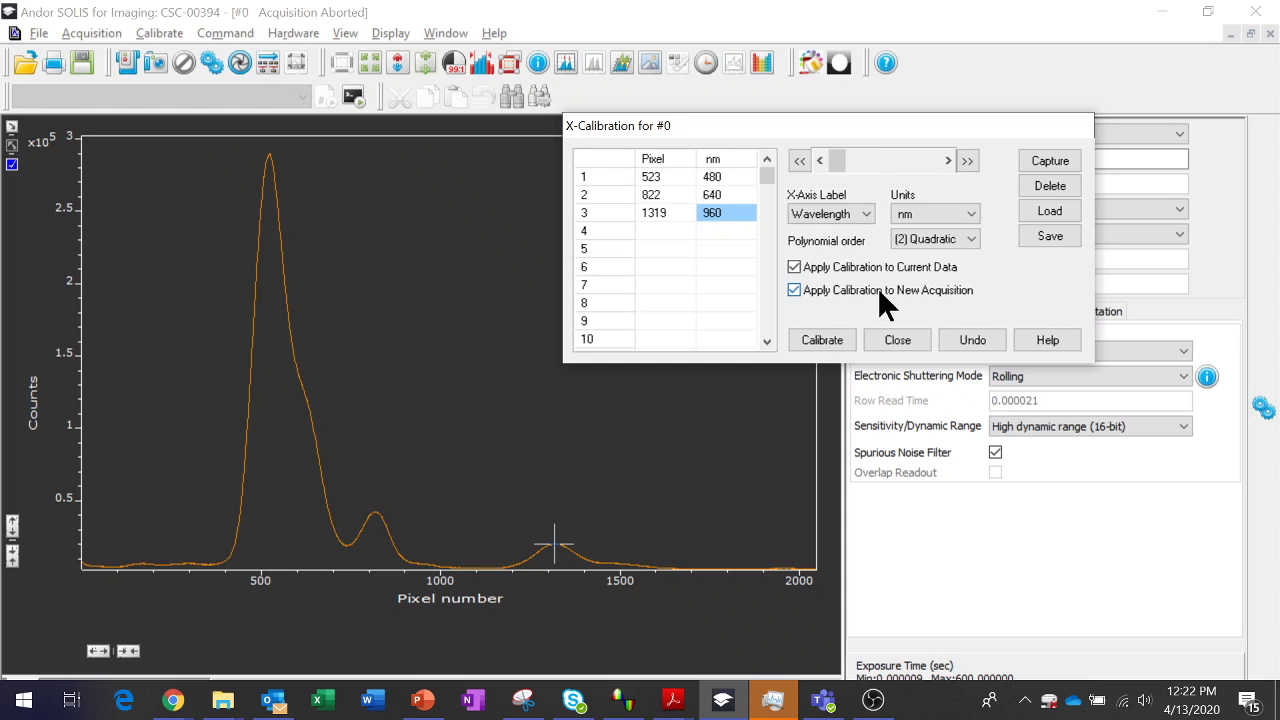
pyautogui.click(824, 338)
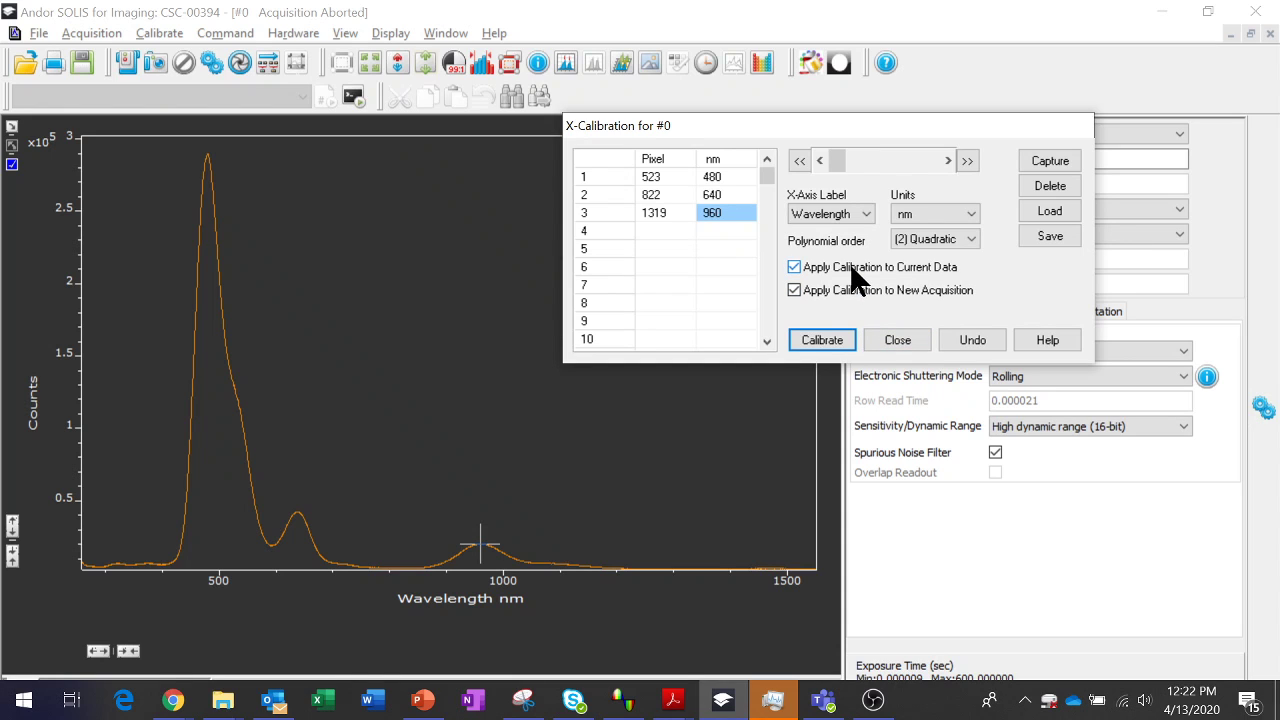
# Step: Close the calibration window and take several single scans on the wavelength axis
pyautogui.click(896, 340)
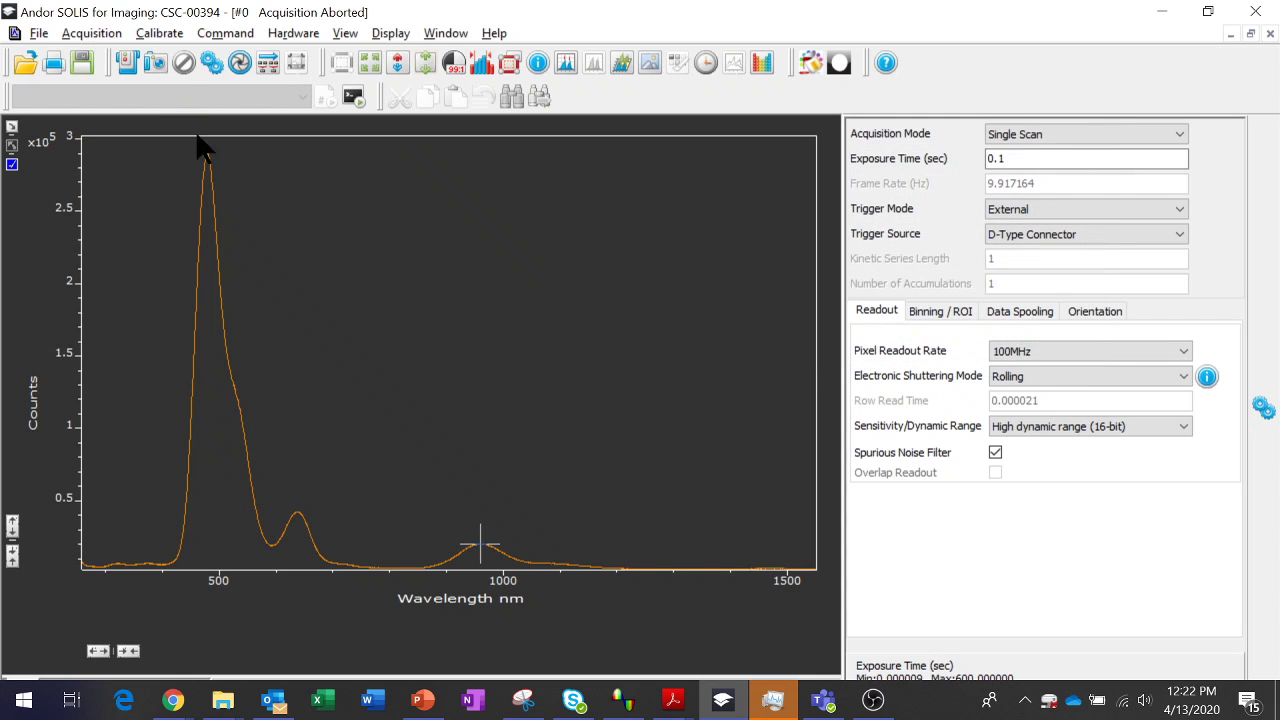
pyautogui.click(155, 62)
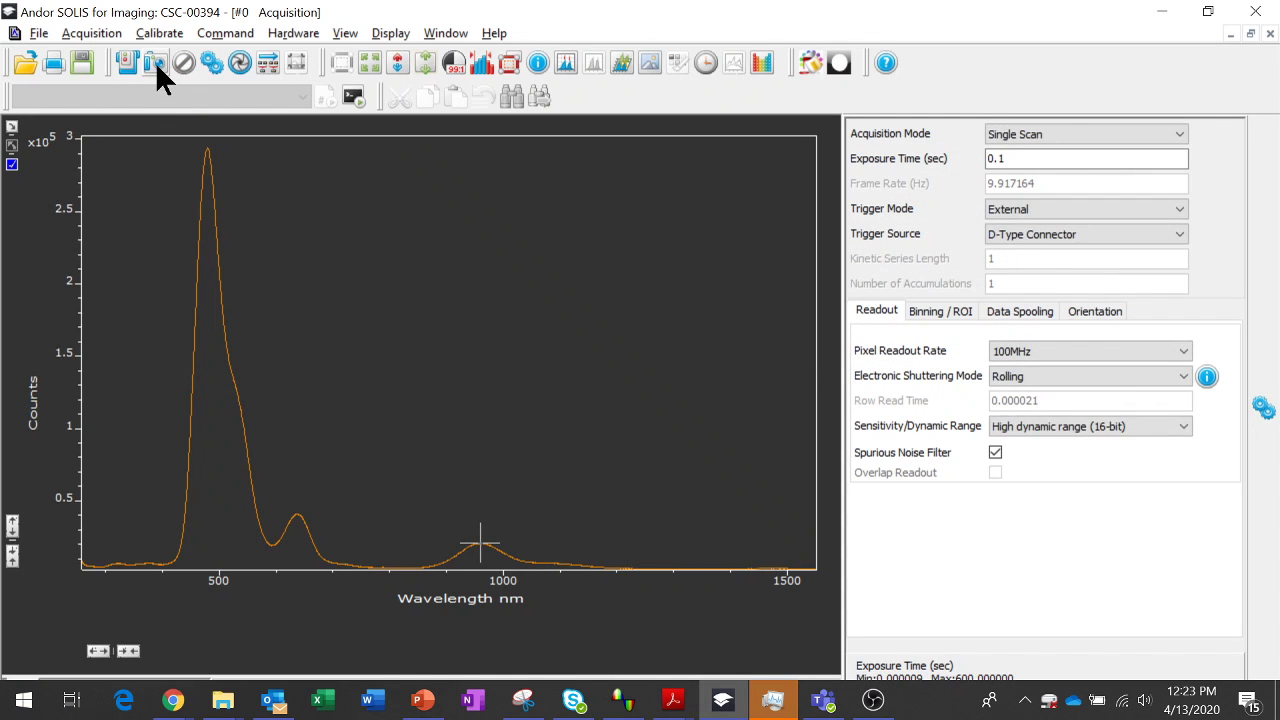
pyautogui.click(155, 61)
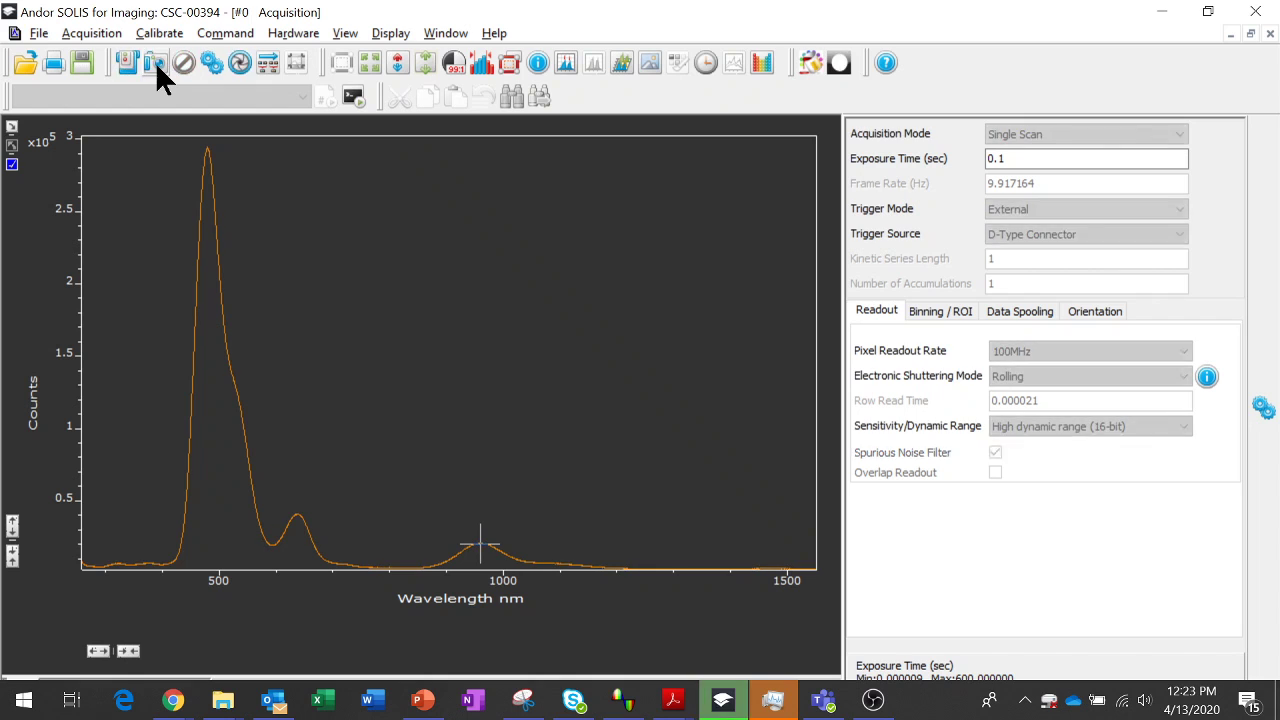
pyautogui.click(155, 61)
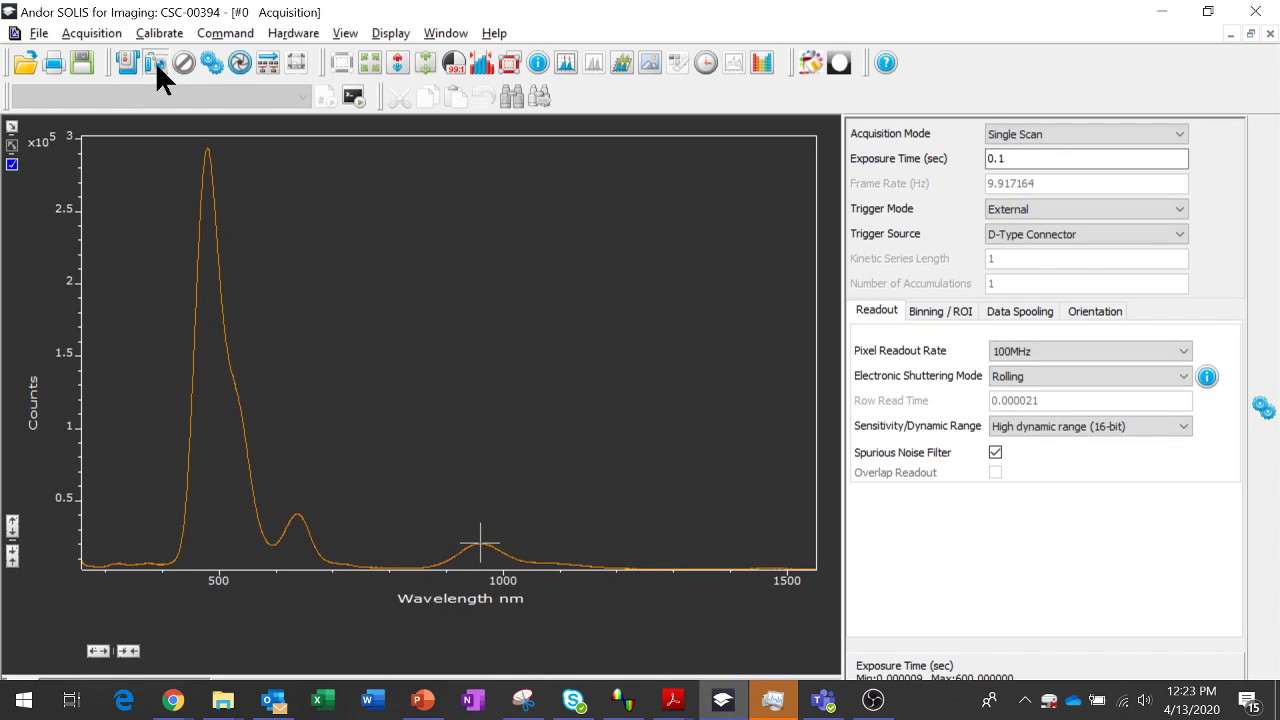
pyautogui.click(155, 61)
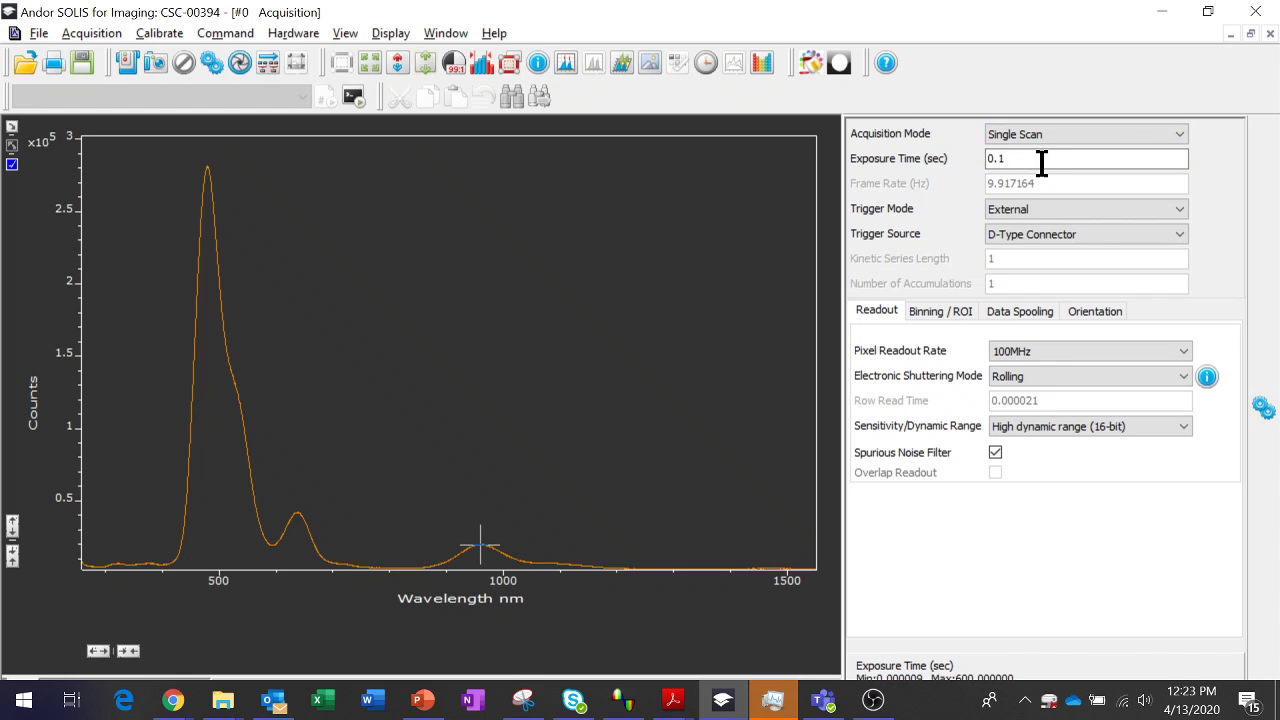
# Step: Shorten the exposure time and take a series of new single scans
pyautogui.moveTo(1042, 163); pyautogui.dragTo(974, 158)
pyautogui.write('0.')
pyautogui.press('Return')
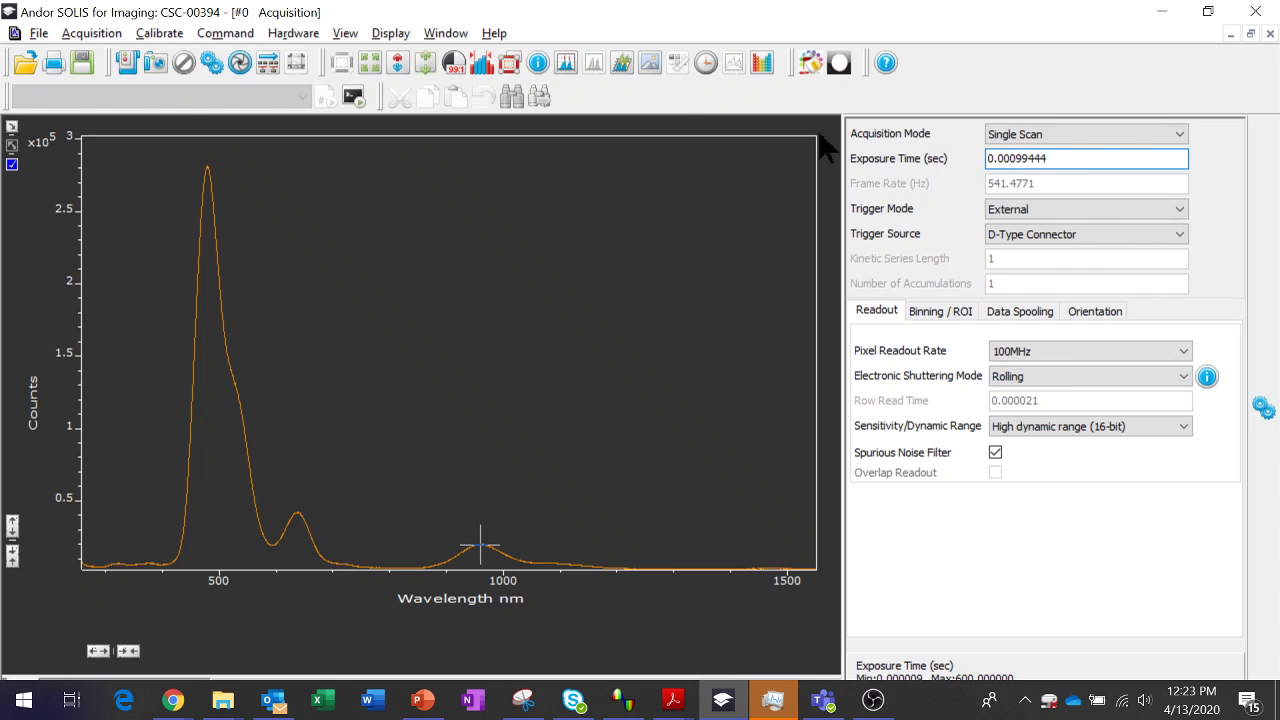
pyautogui.click(155, 60)
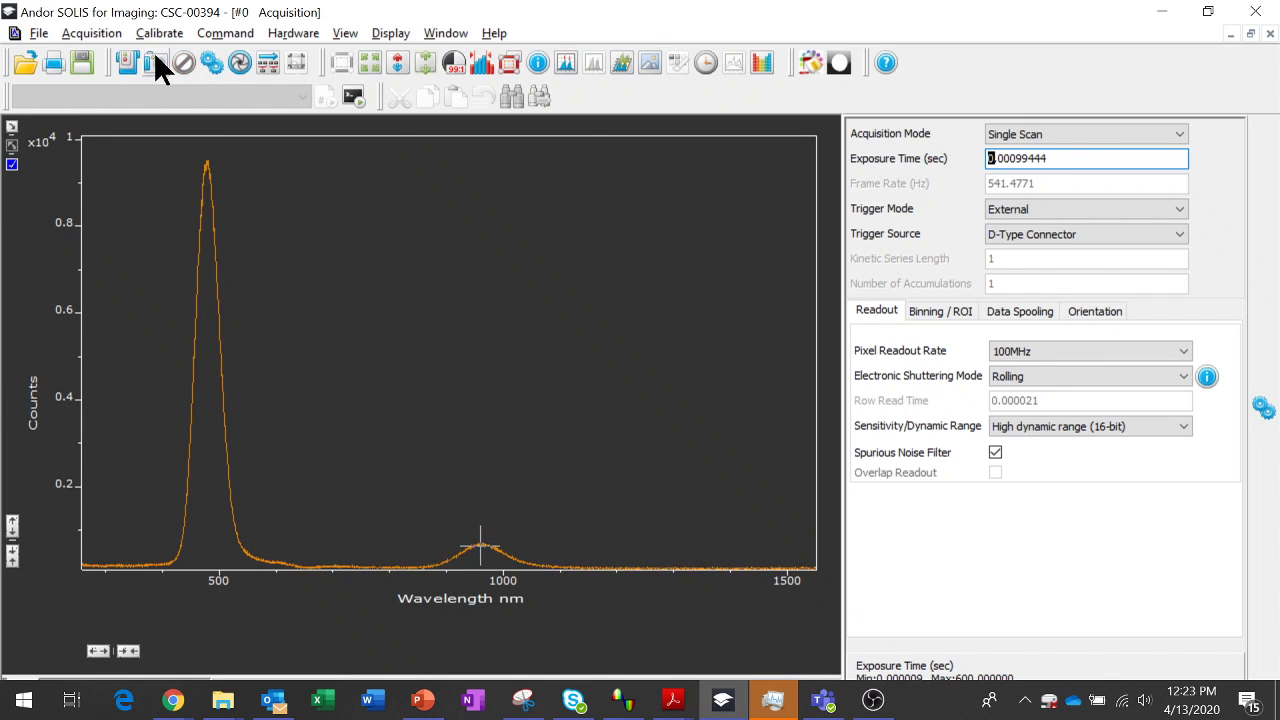
pyautogui.click(155, 60)
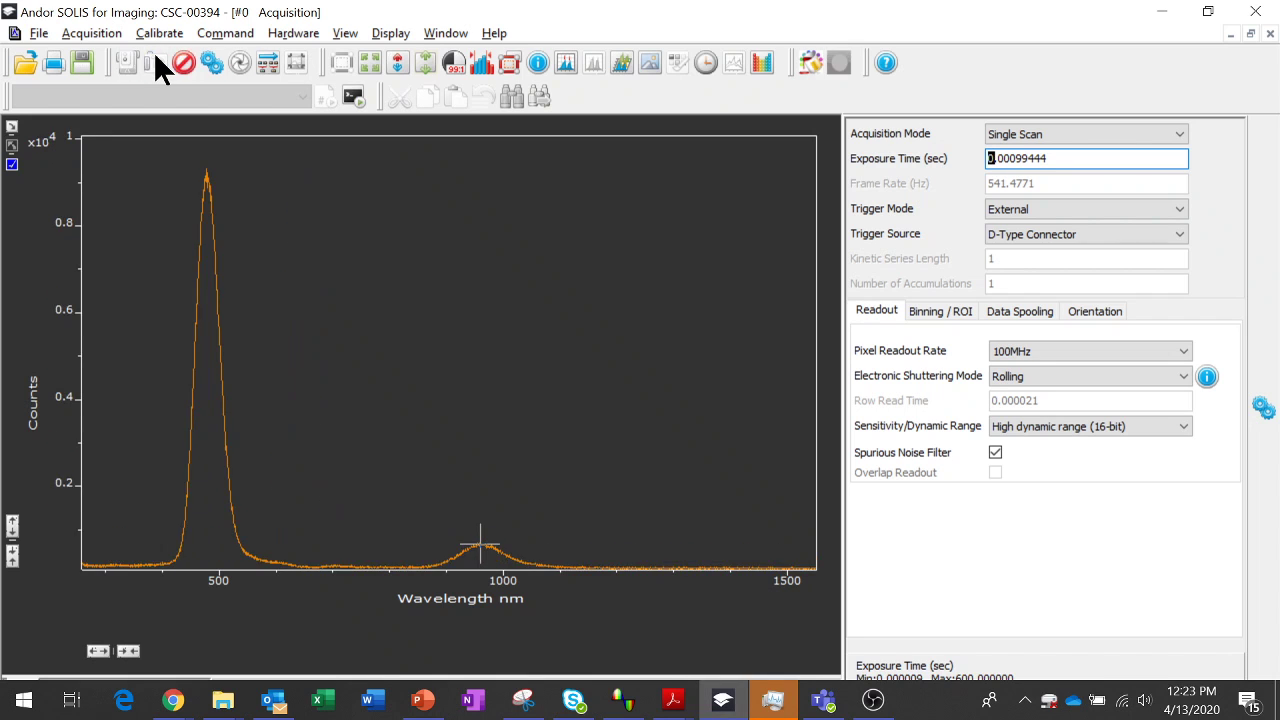
pyautogui.click(155, 60)
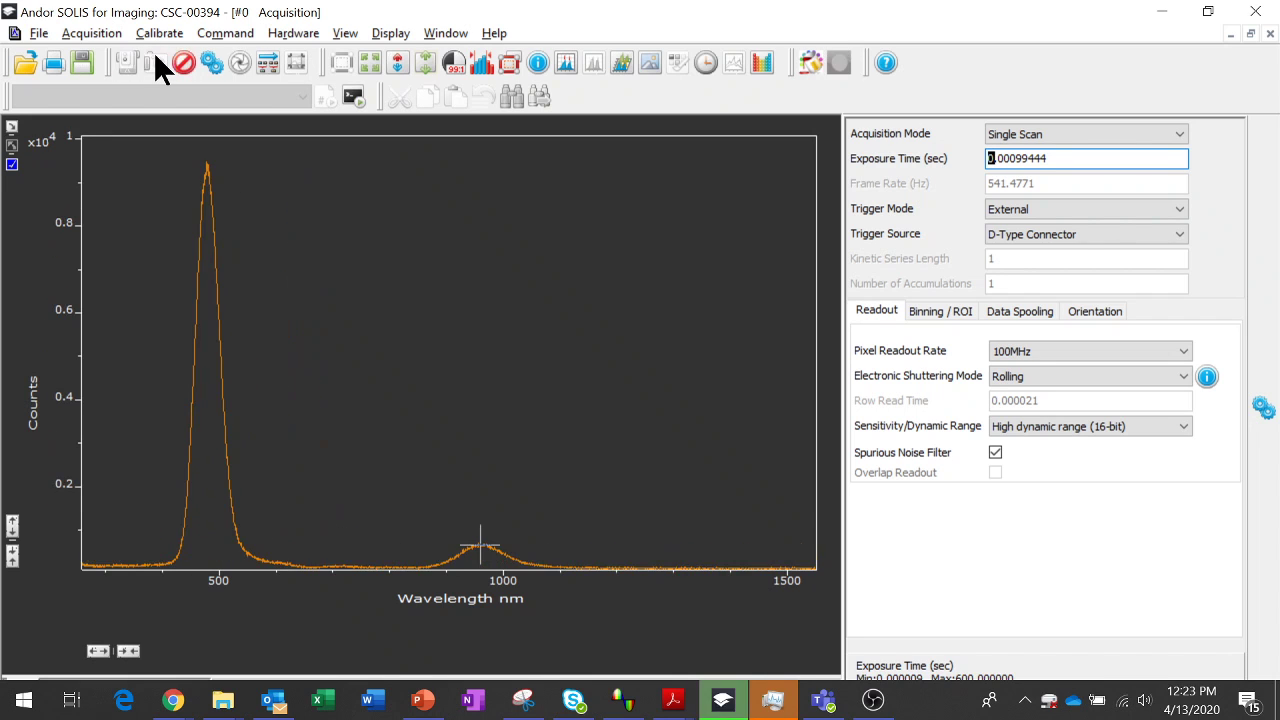
pyautogui.click(155, 60)
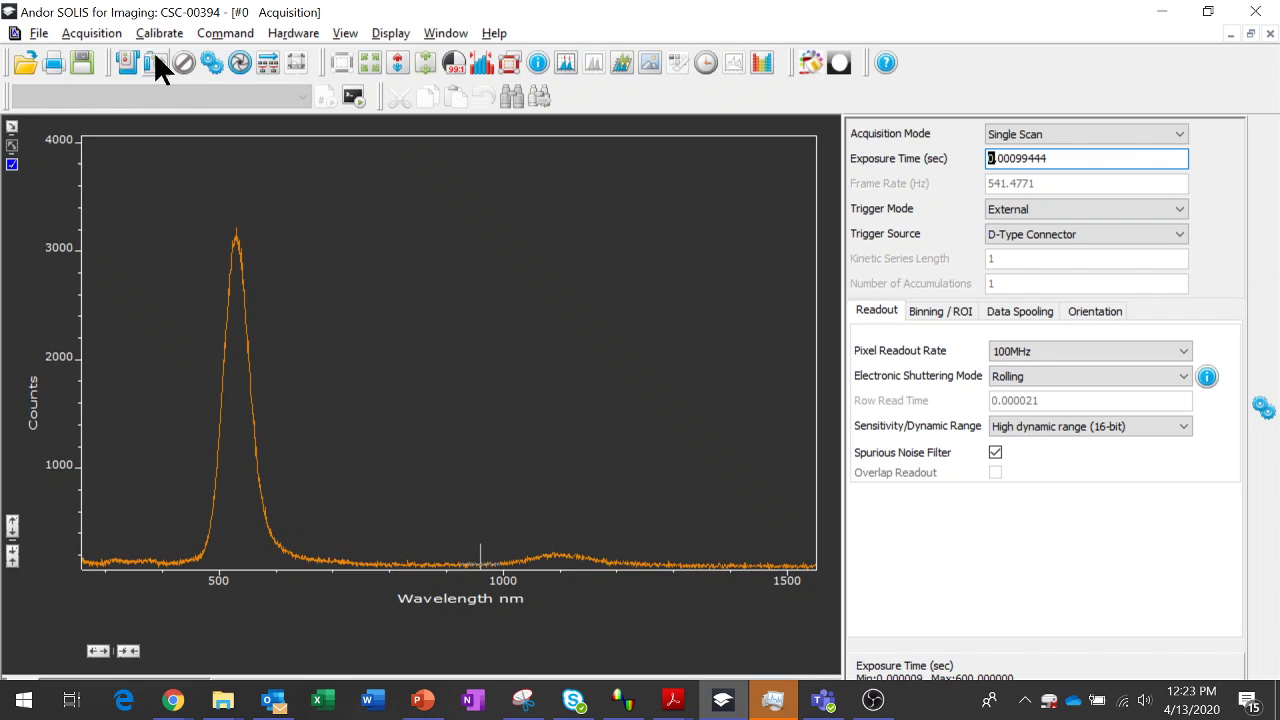
pyautogui.click(155, 60)
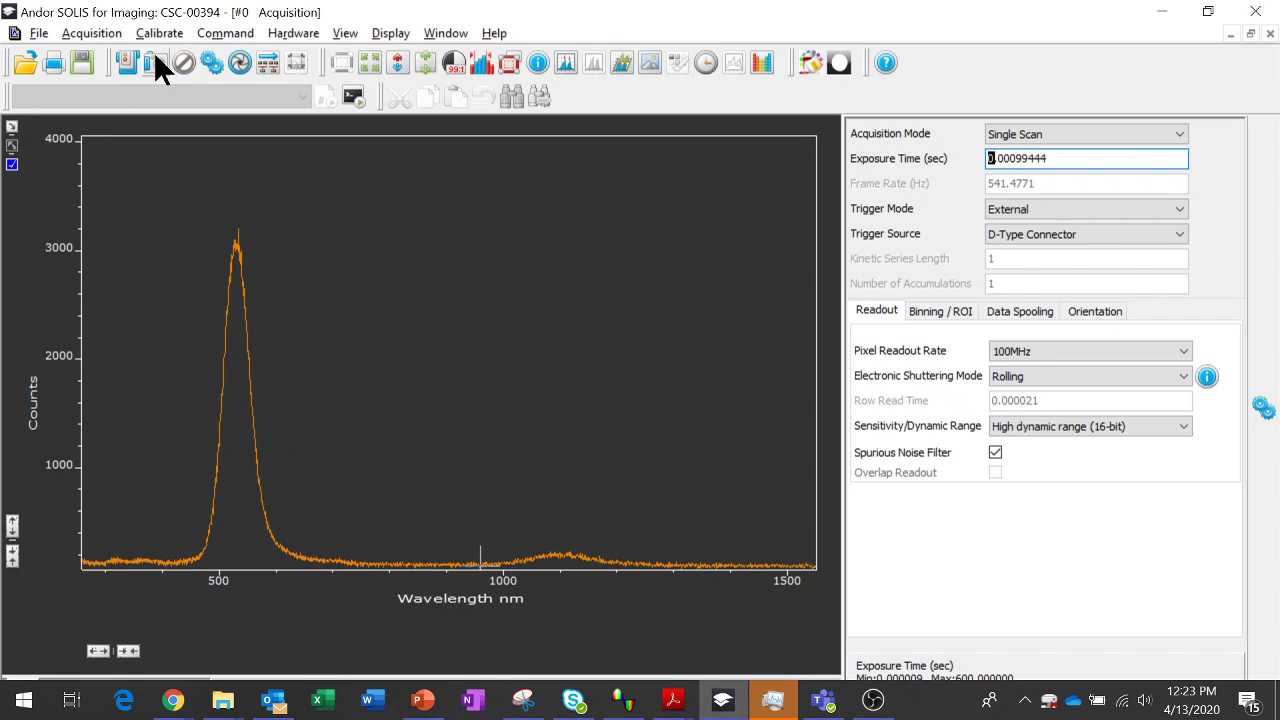
pyautogui.click(155, 60)
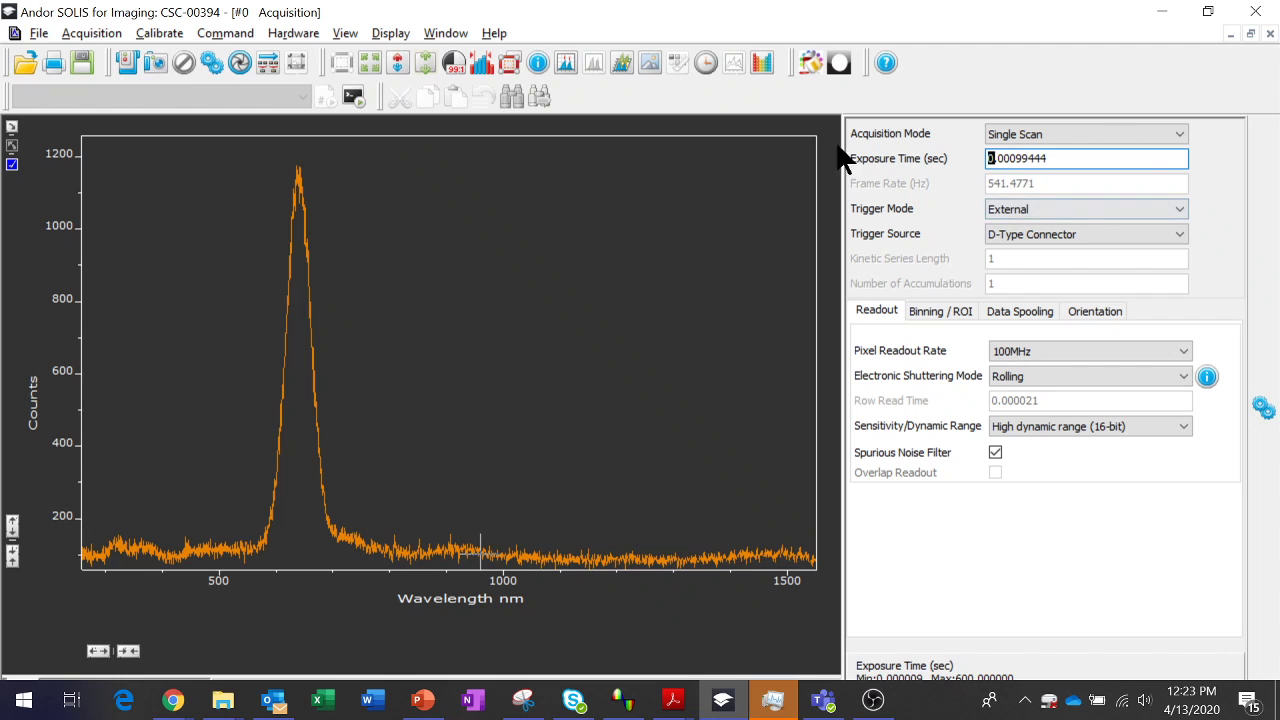
# Step: Keep acquiring scans, marking the peak, until the spectrum peaks near 530 nm
pyautogui.click(151, 57)
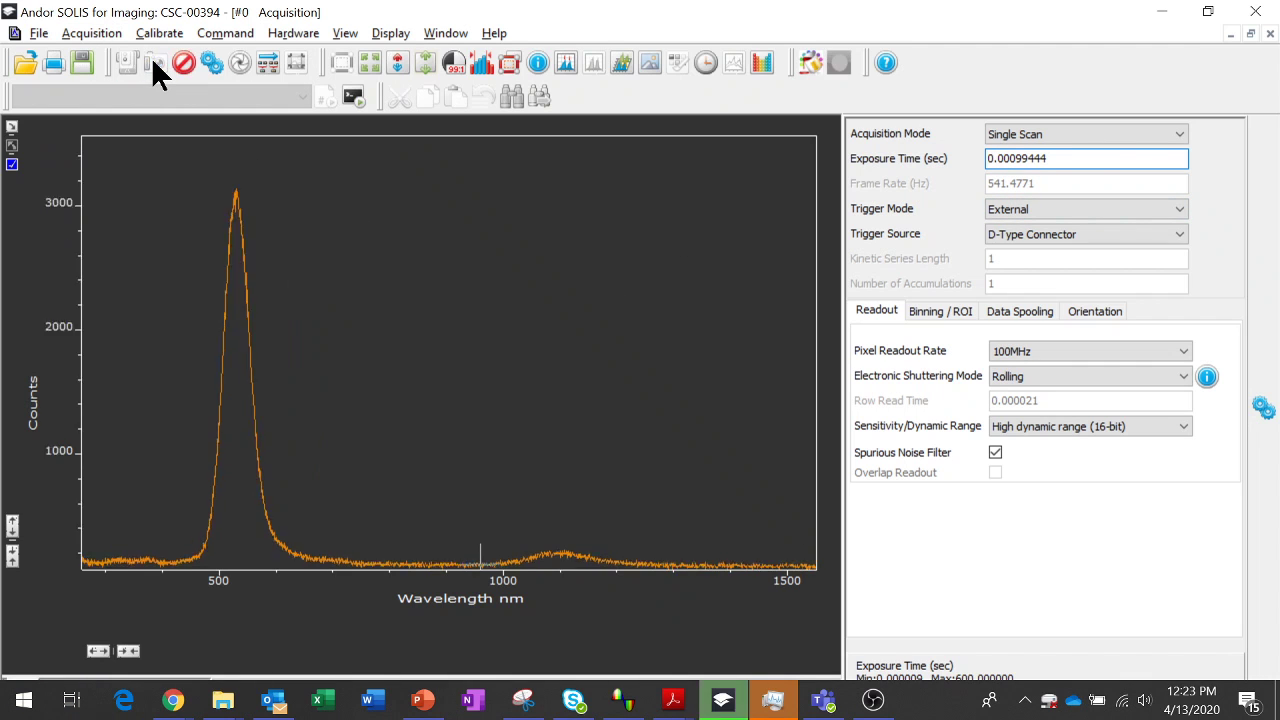
pyautogui.click(151, 57)
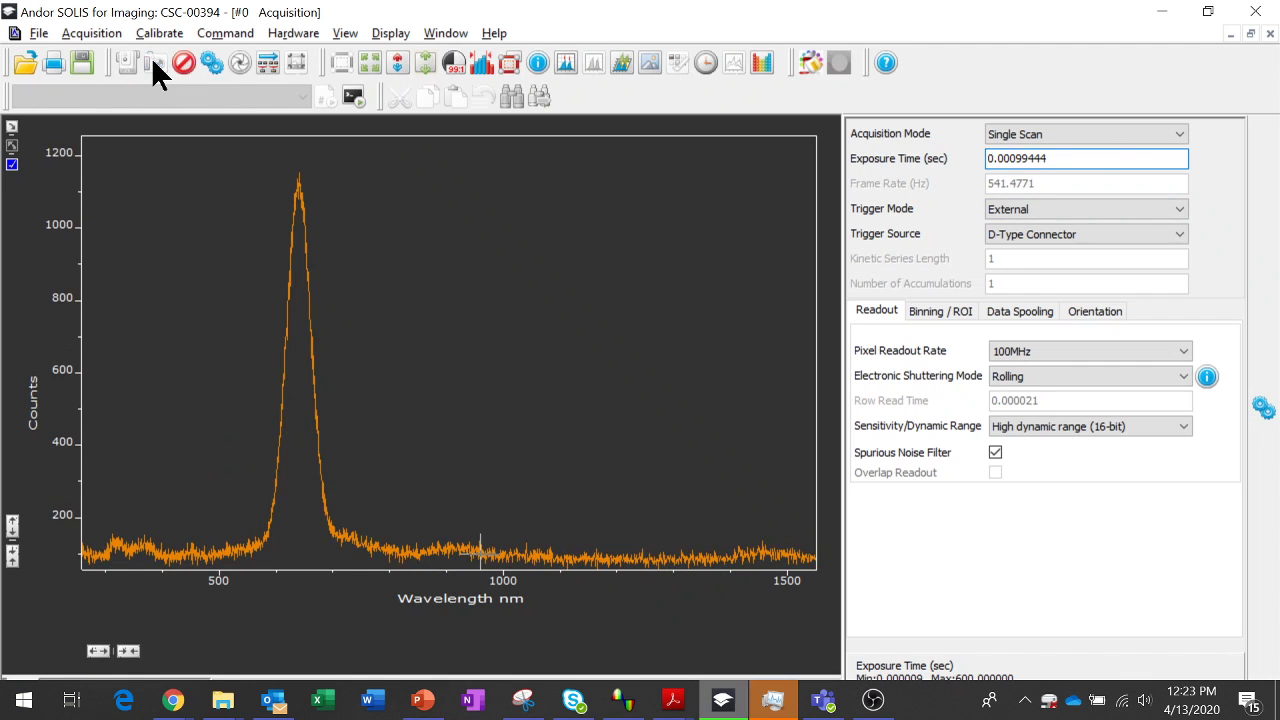
pyautogui.click(151, 57)
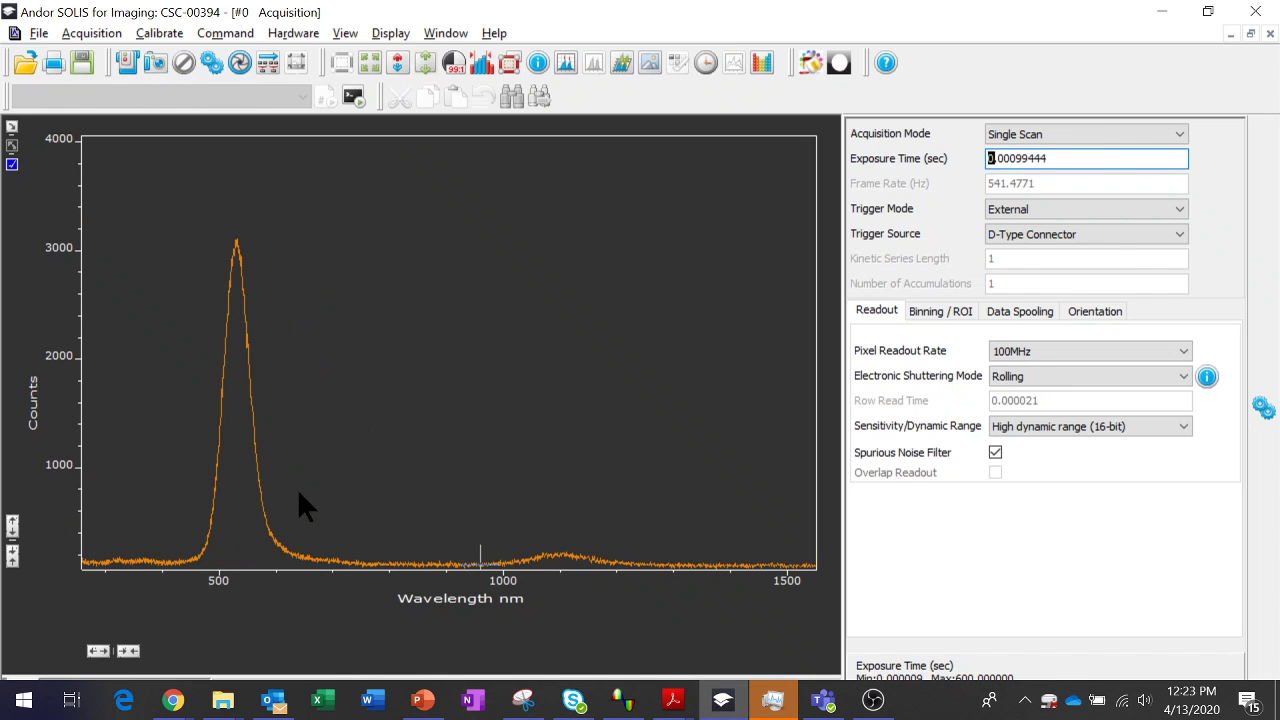
pyautogui.click(236, 263)
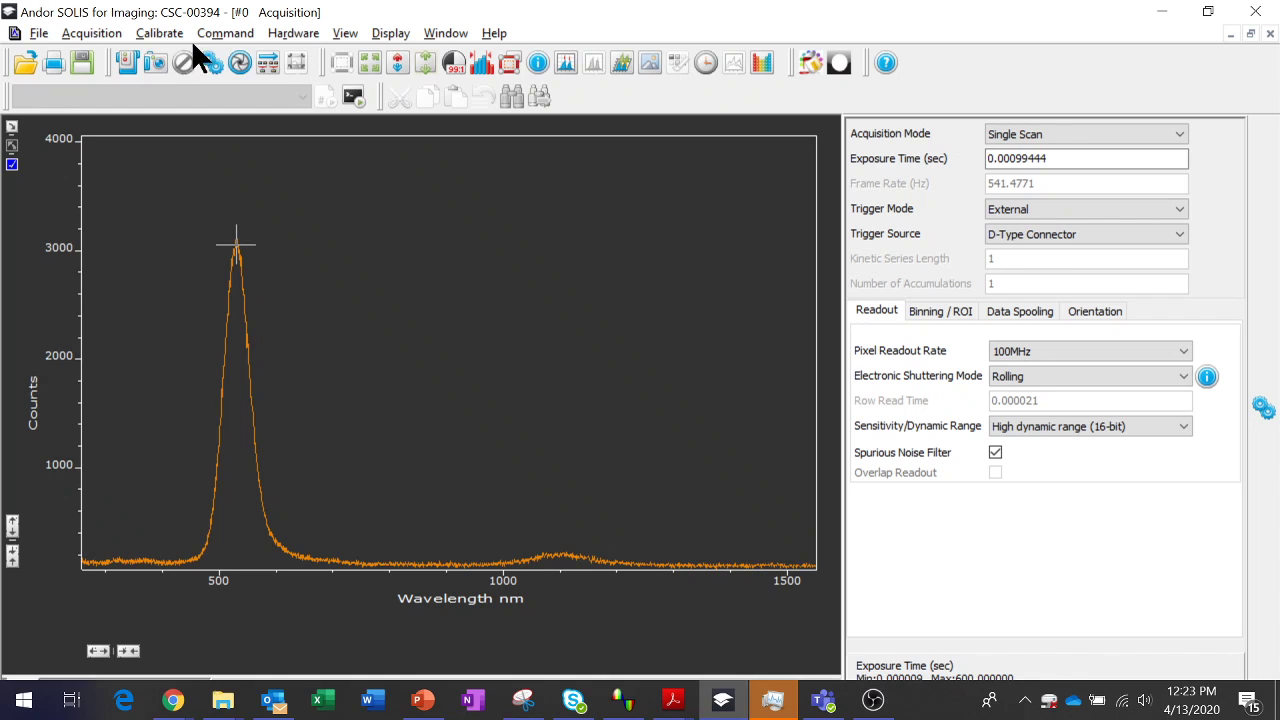
pyautogui.click(157, 57)
pyautogui.click(205, 175)
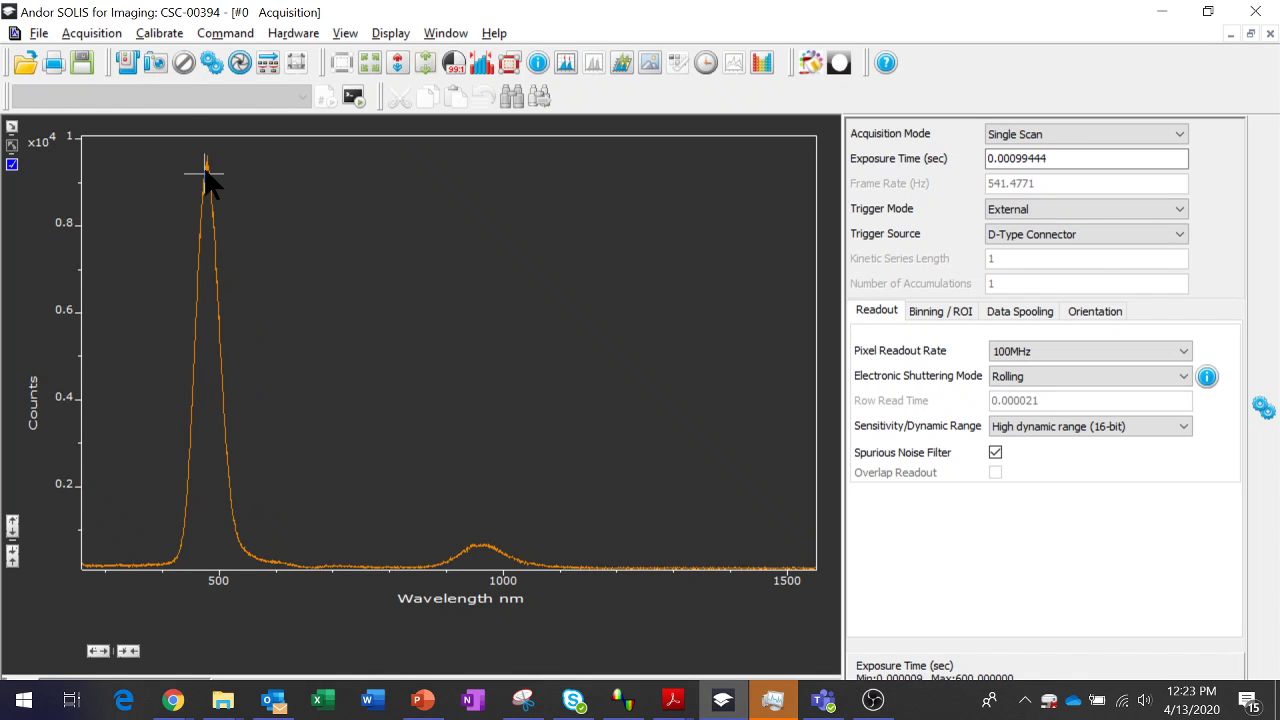
pyautogui.click(155, 63)
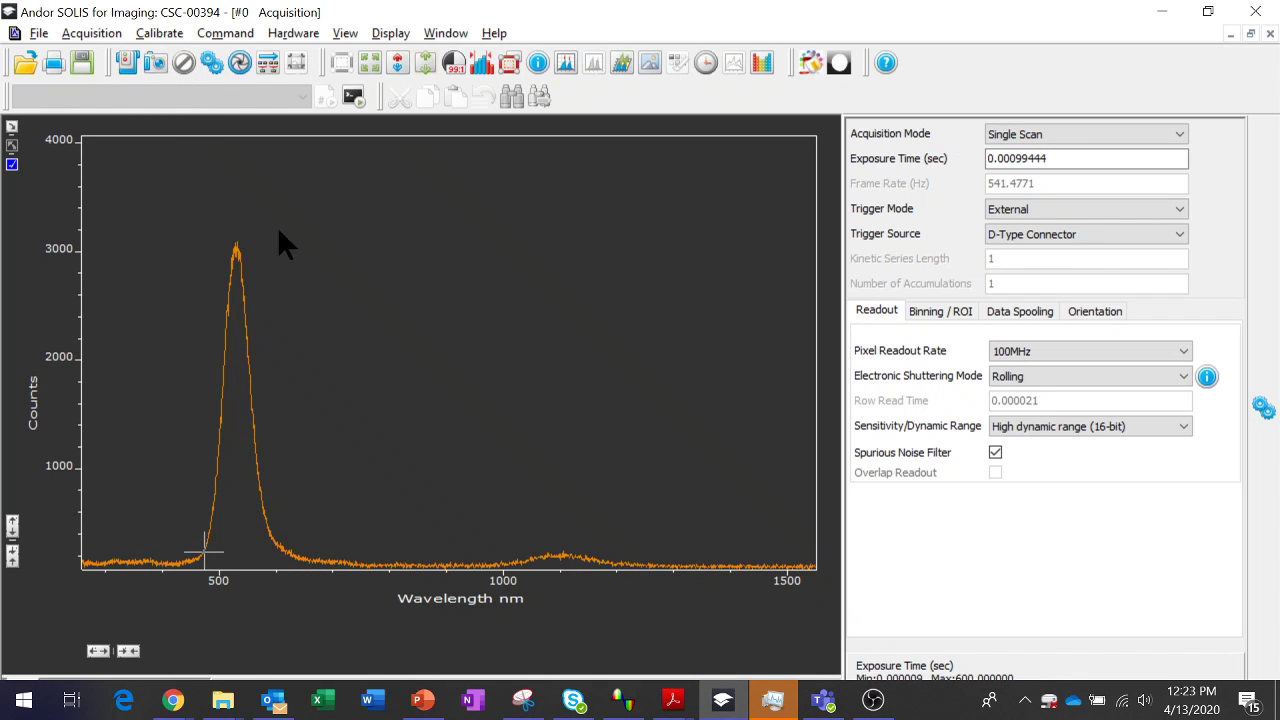
pyautogui.click(154, 65)
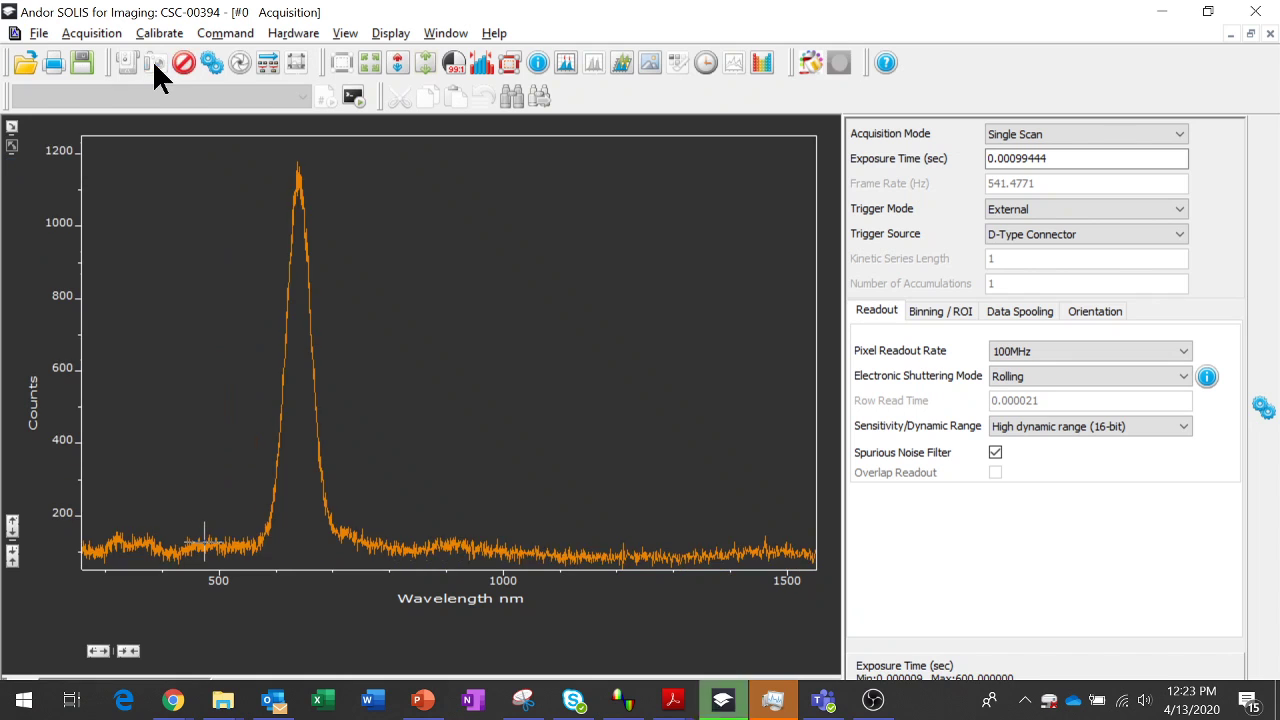
pyautogui.click(154, 63)
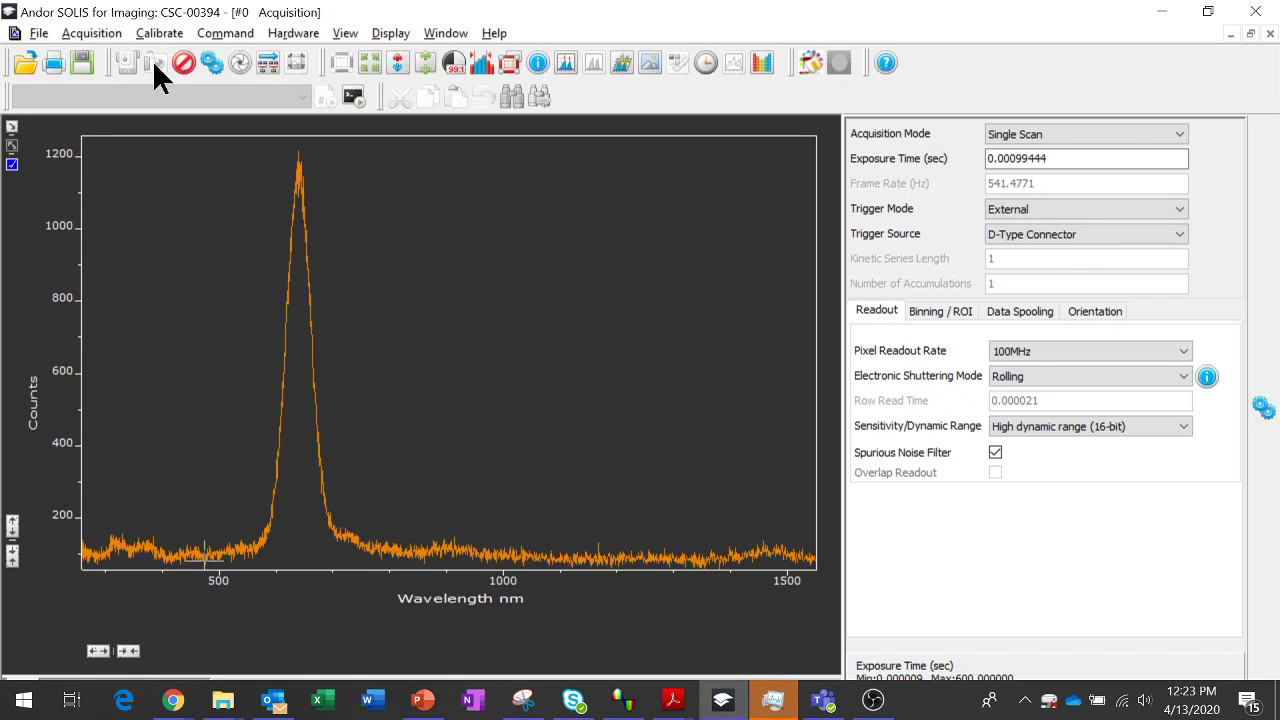
pyautogui.click(154, 63)
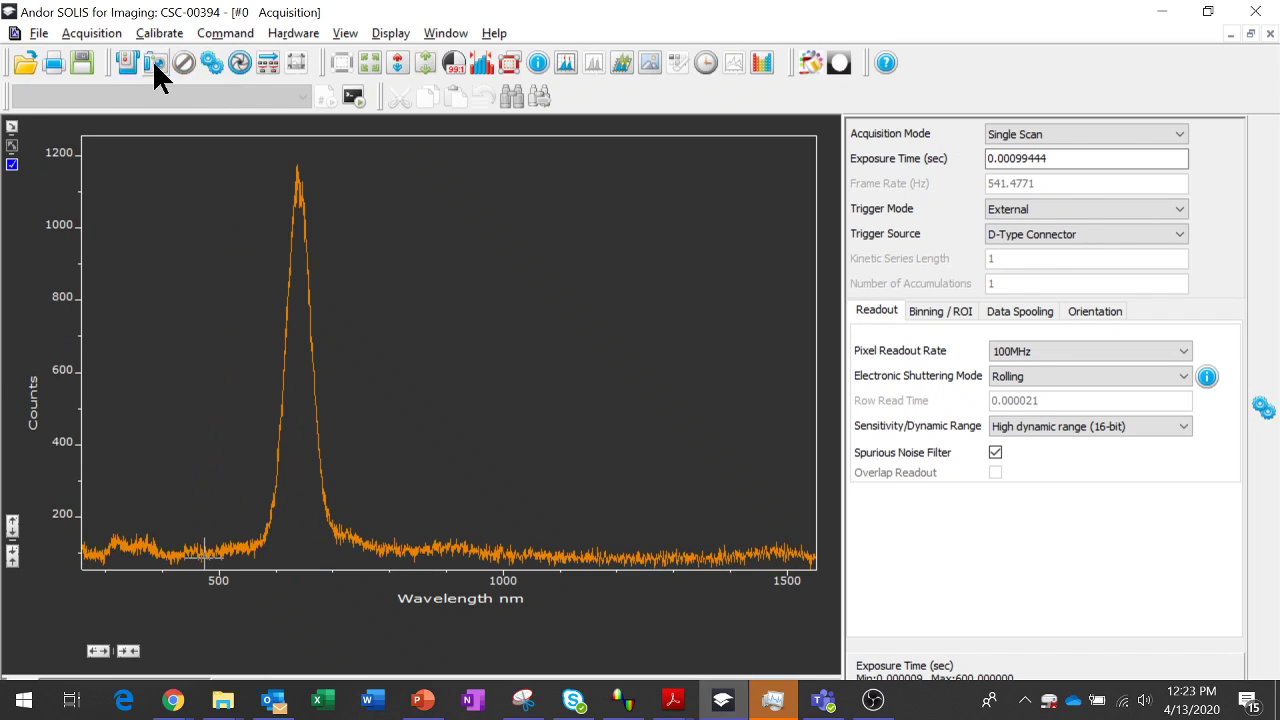
pyautogui.click(154, 63)
pyautogui.click(154, 63)
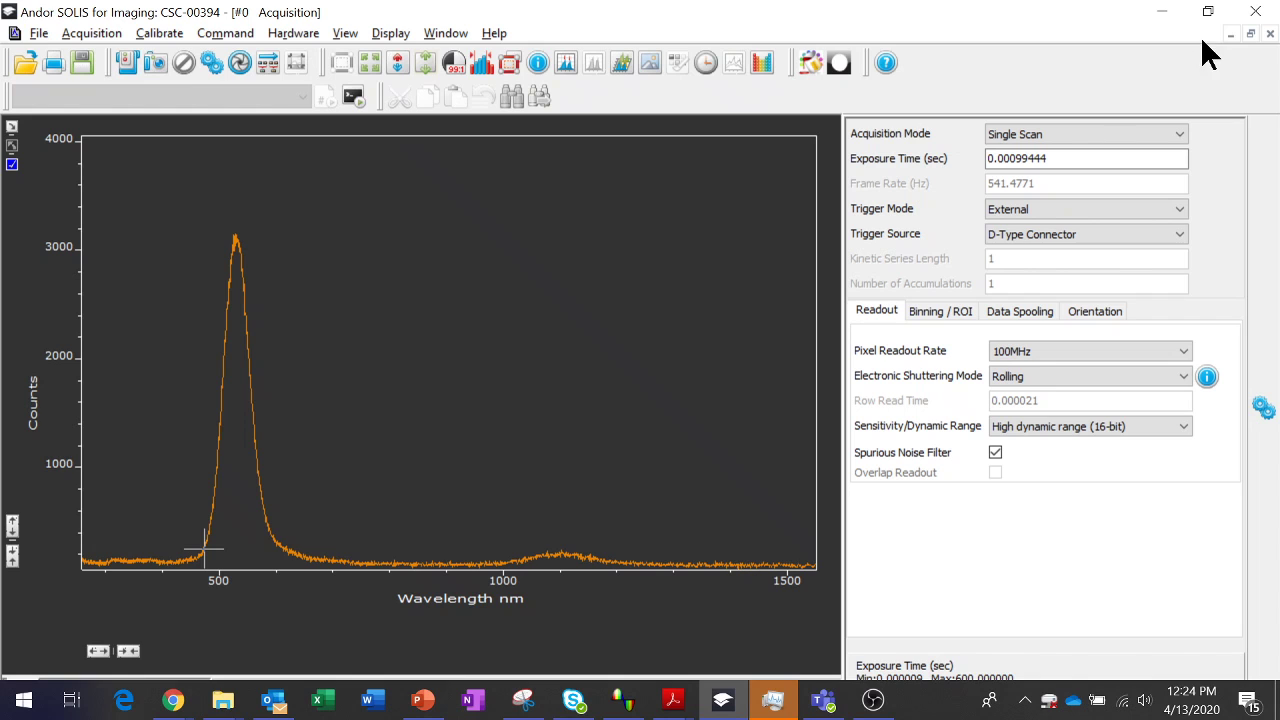
# Step: Close the calibrated acquisition window without saving and take a new, maximized acquisition
pyautogui.click(1250, 35)
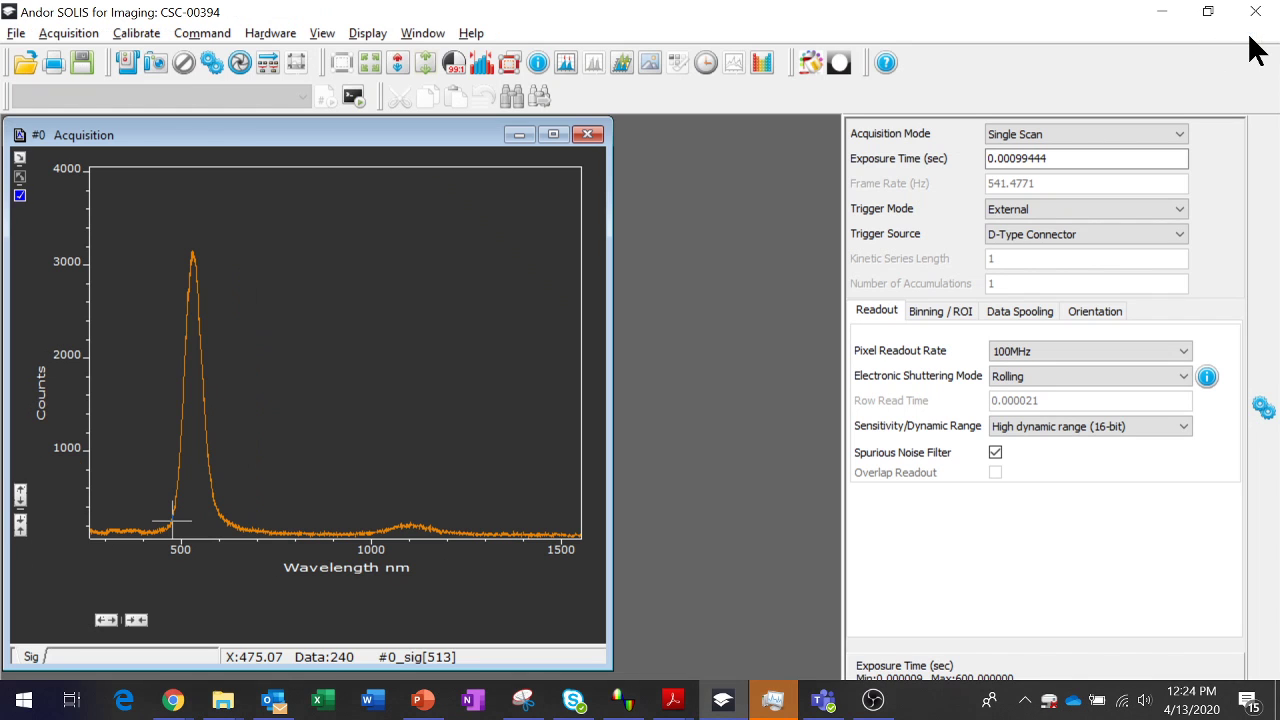
pyautogui.moveTo(340, 140); pyautogui.dragTo(365, 138)
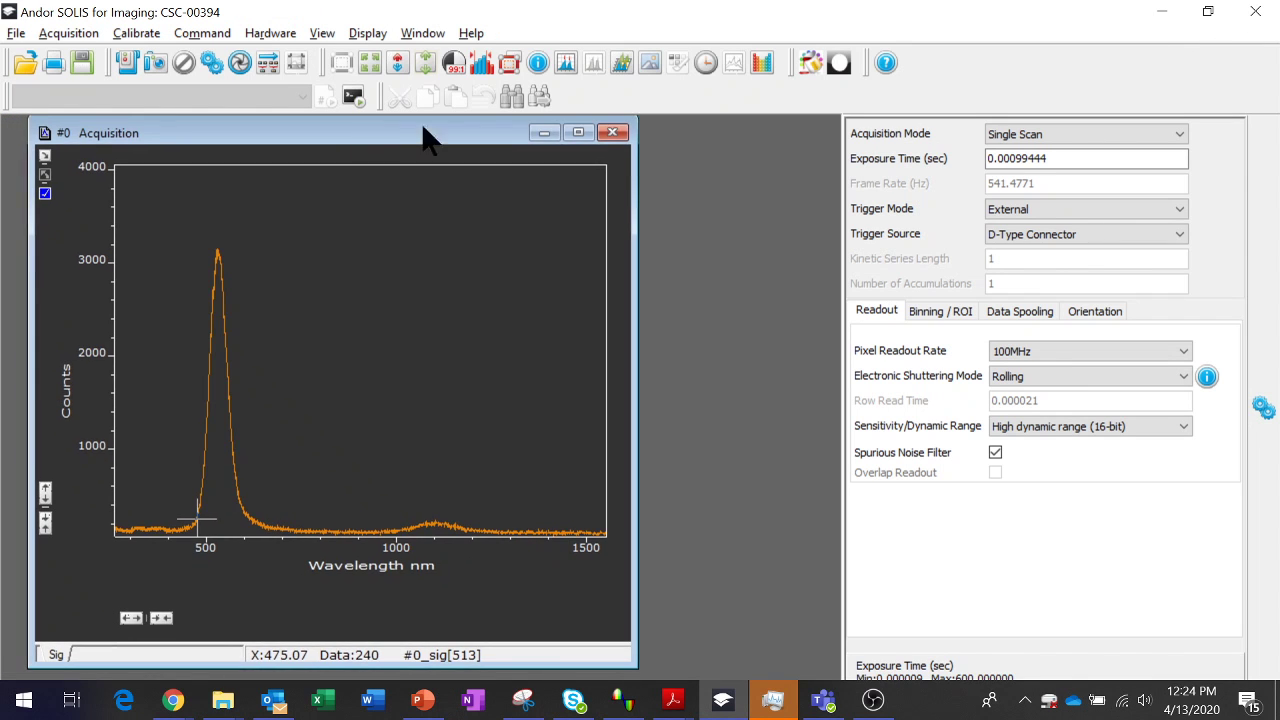
pyautogui.click(612, 132)
pyautogui.click(649, 441)
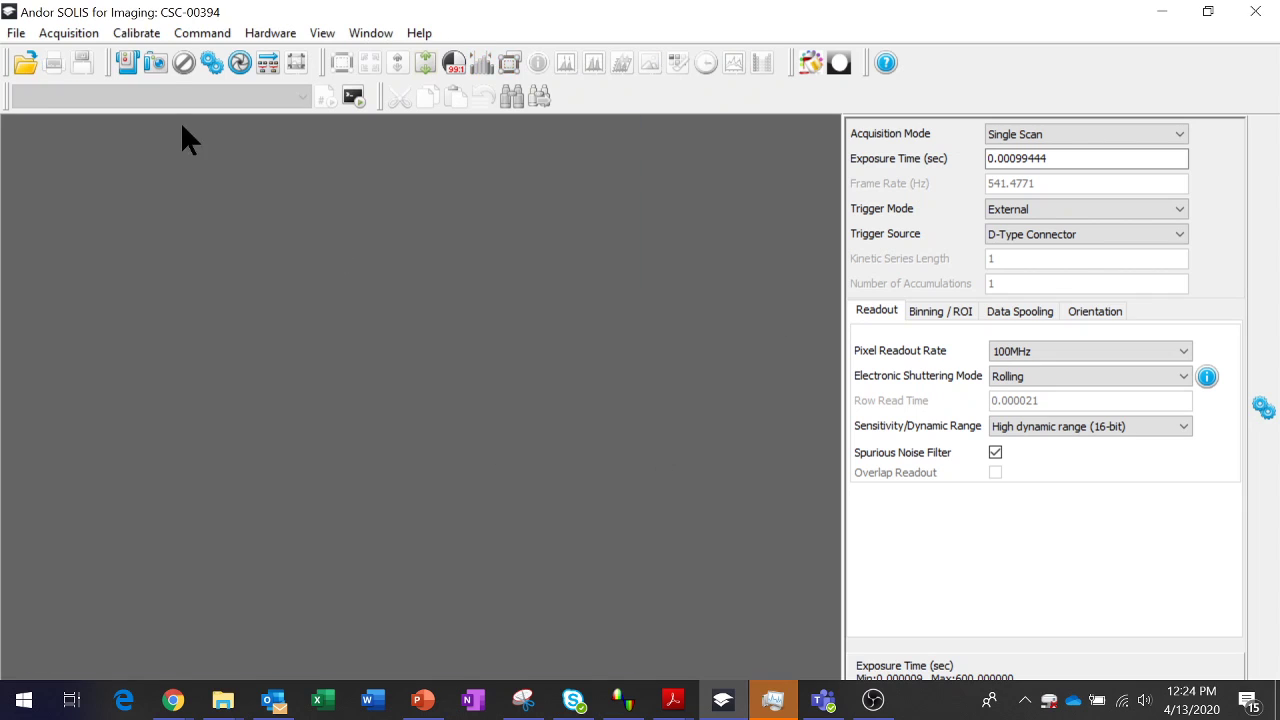
pyautogui.click(153, 62)
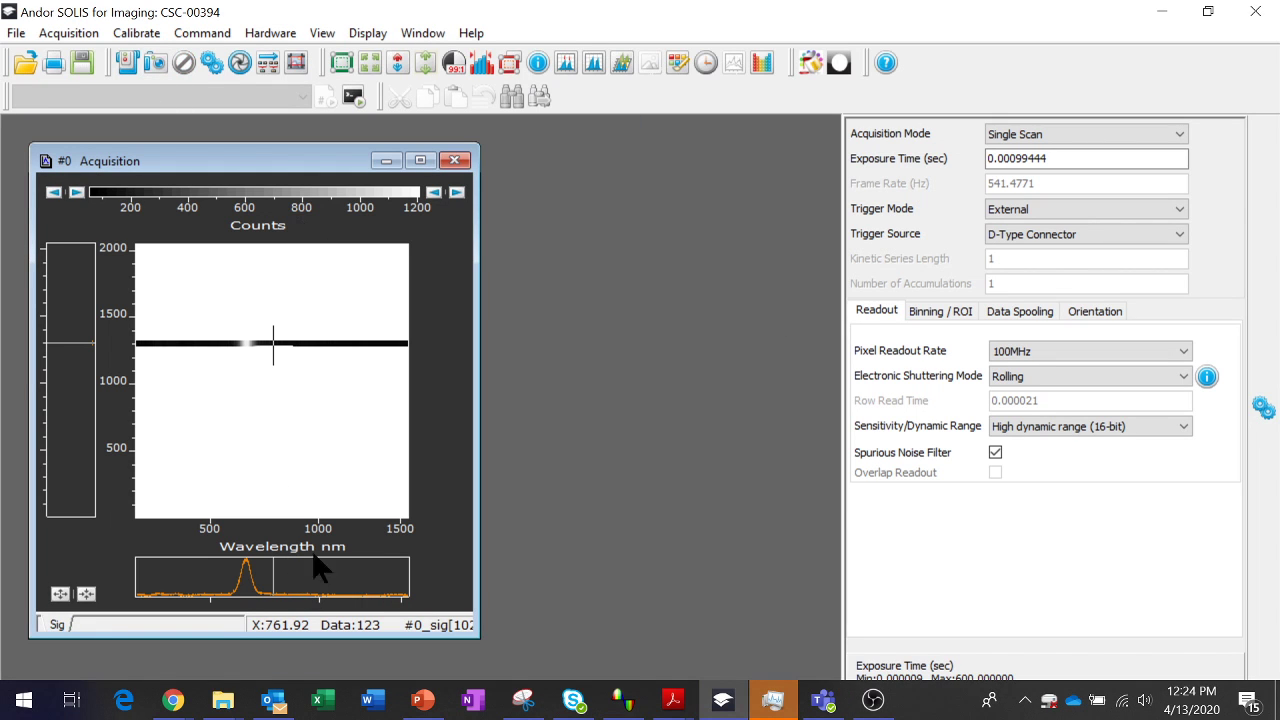
pyautogui.doubleClick(251, 163)
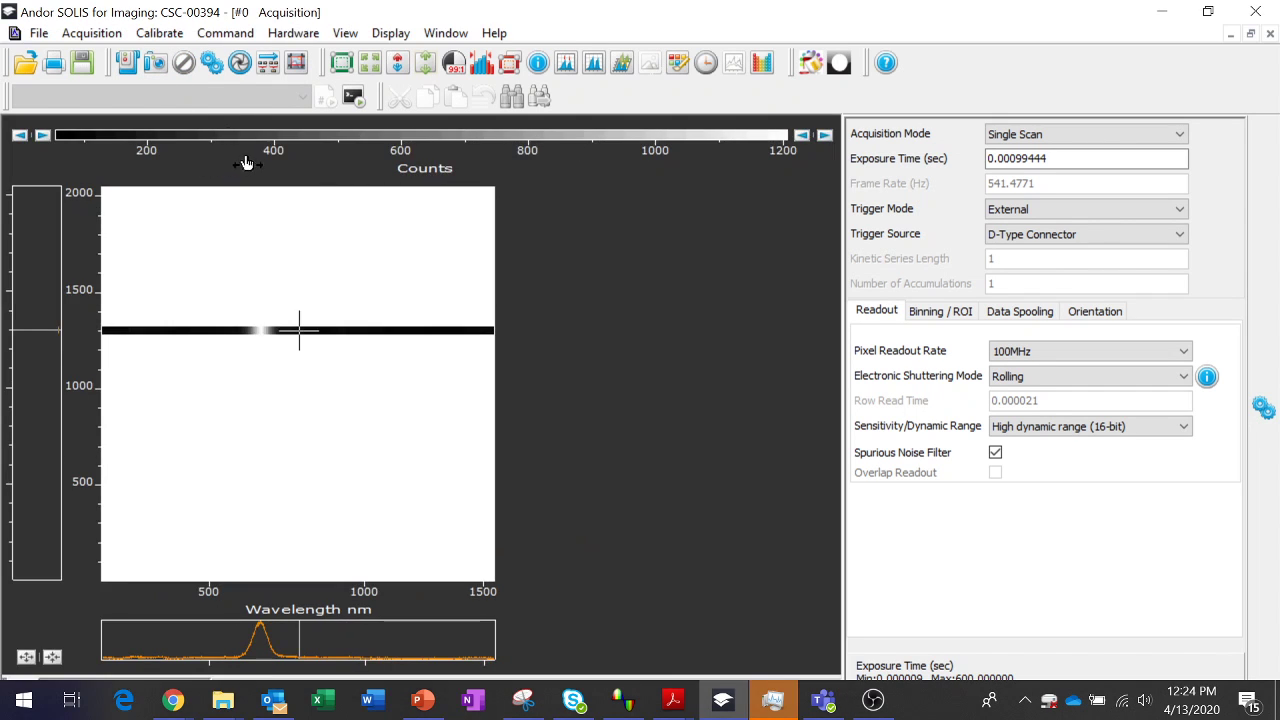
# Step: Choose Calibrate > Remove X-Calibration > New Acquisitions, then close the acquisition window
pyautogui.click(111, 33)
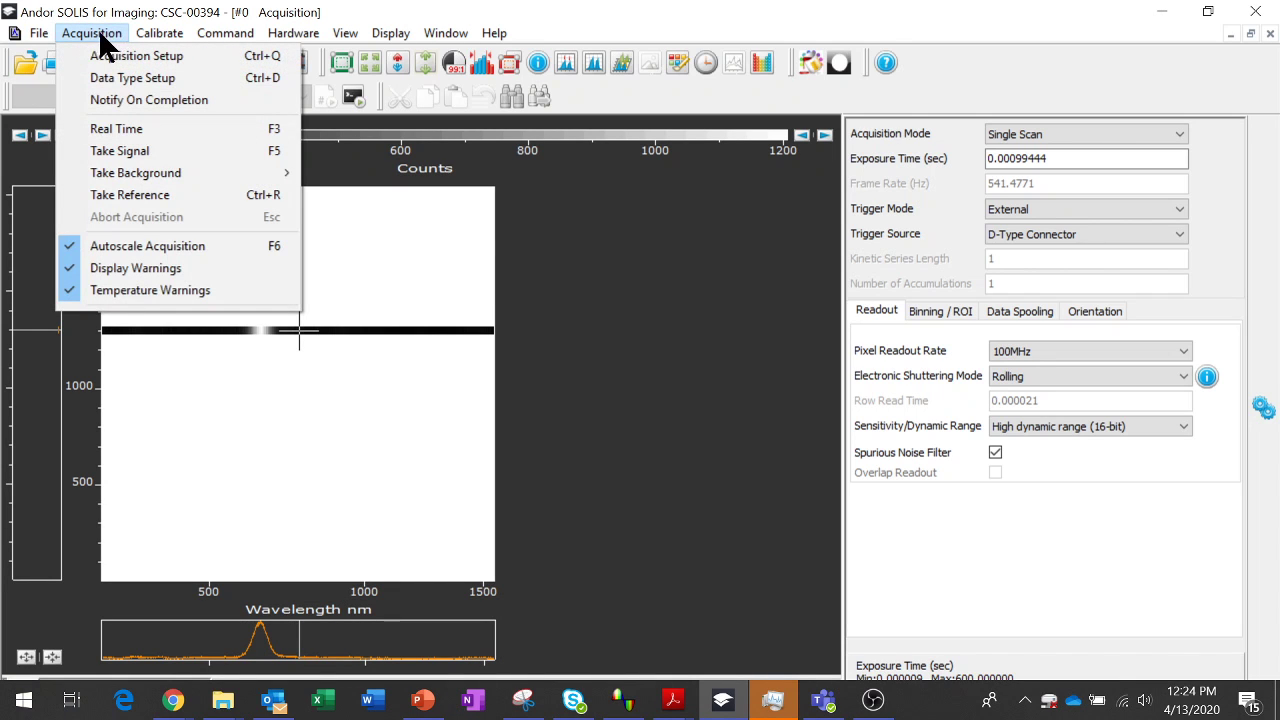
pyautogui.moveTo(143, 40)
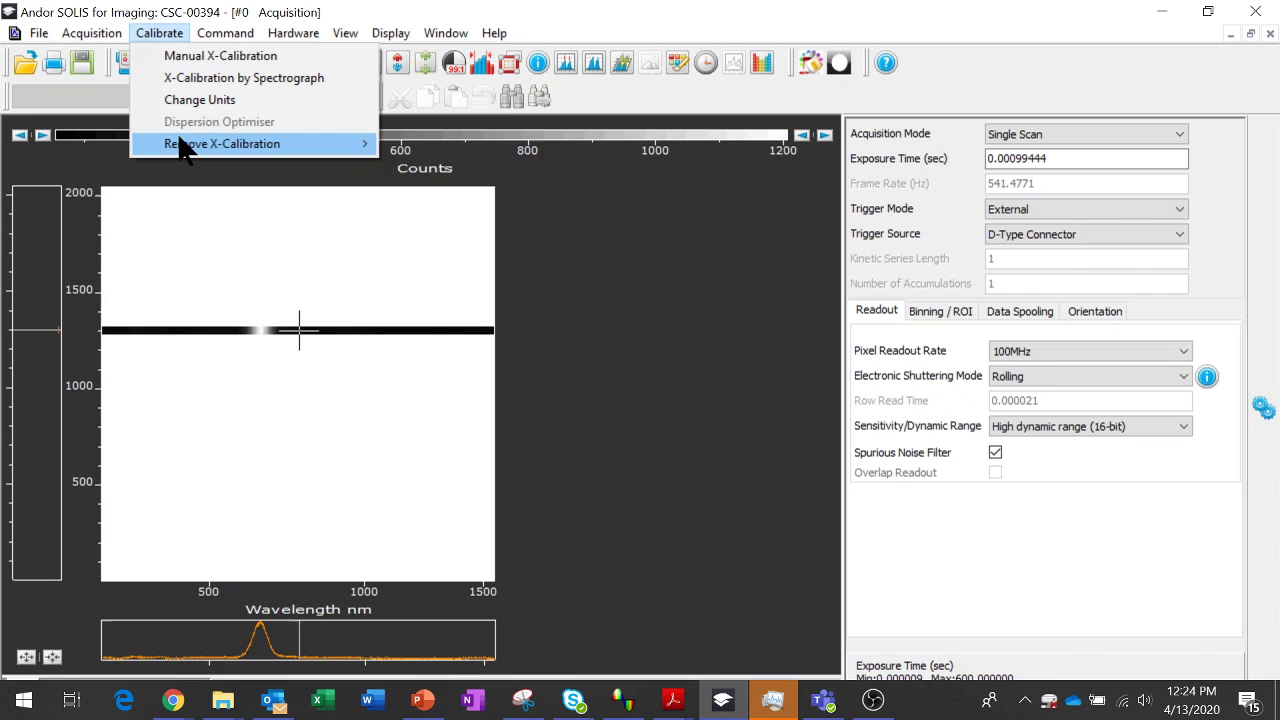
pyautogui.moveTo(200, 147)
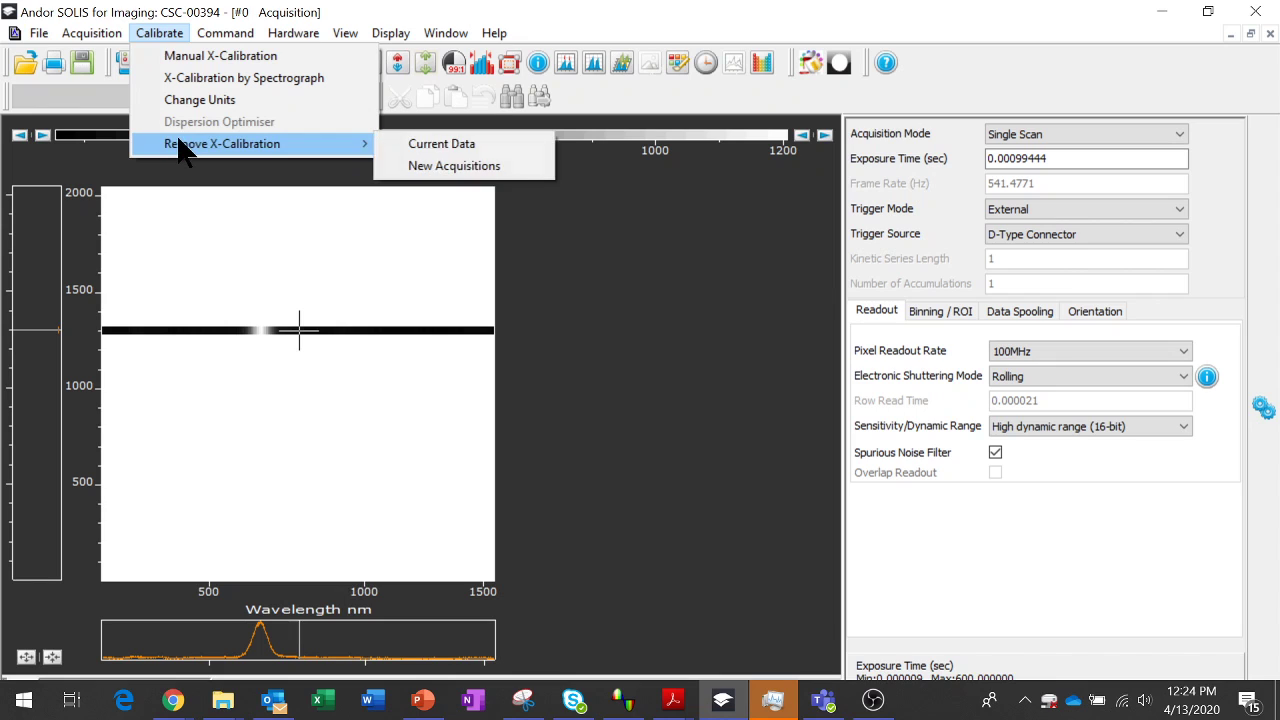
pyautogui.click(420, 166)
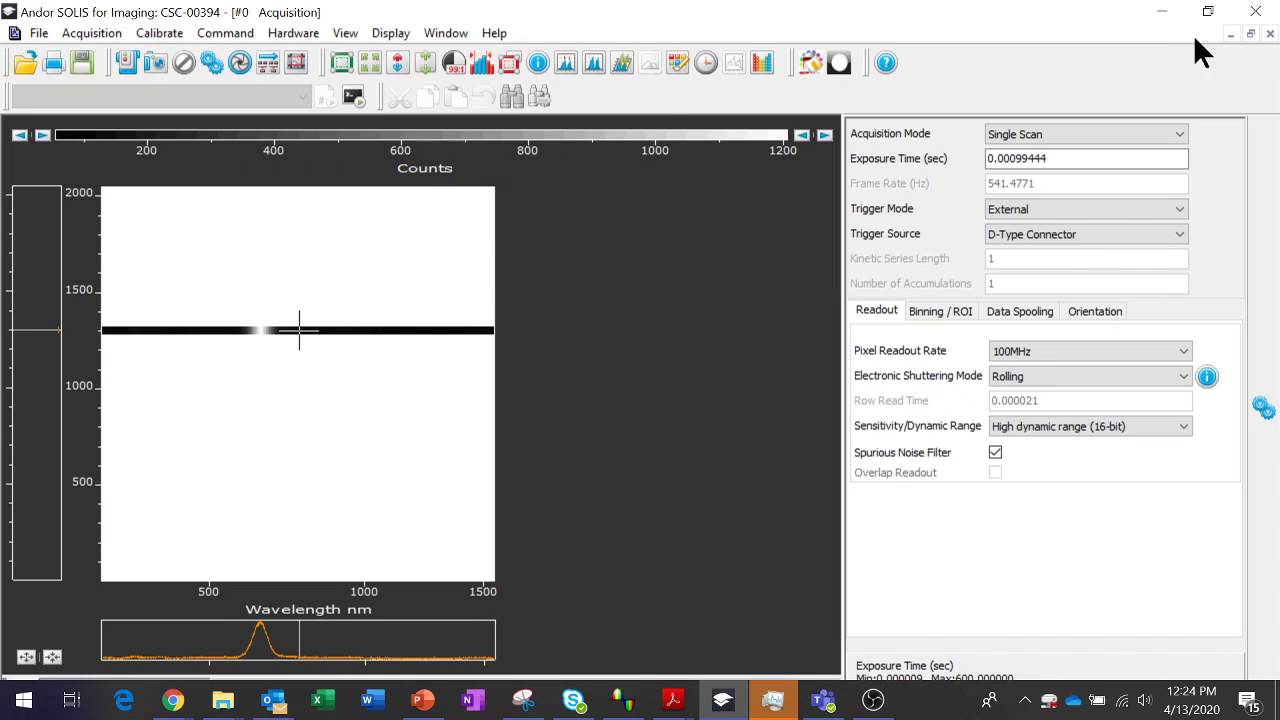
pyautogui.click(1268, 35)
# Step: Decline saving, then acquire a new spectrum plotted against pixel number
pyautogui.click(650, 441)
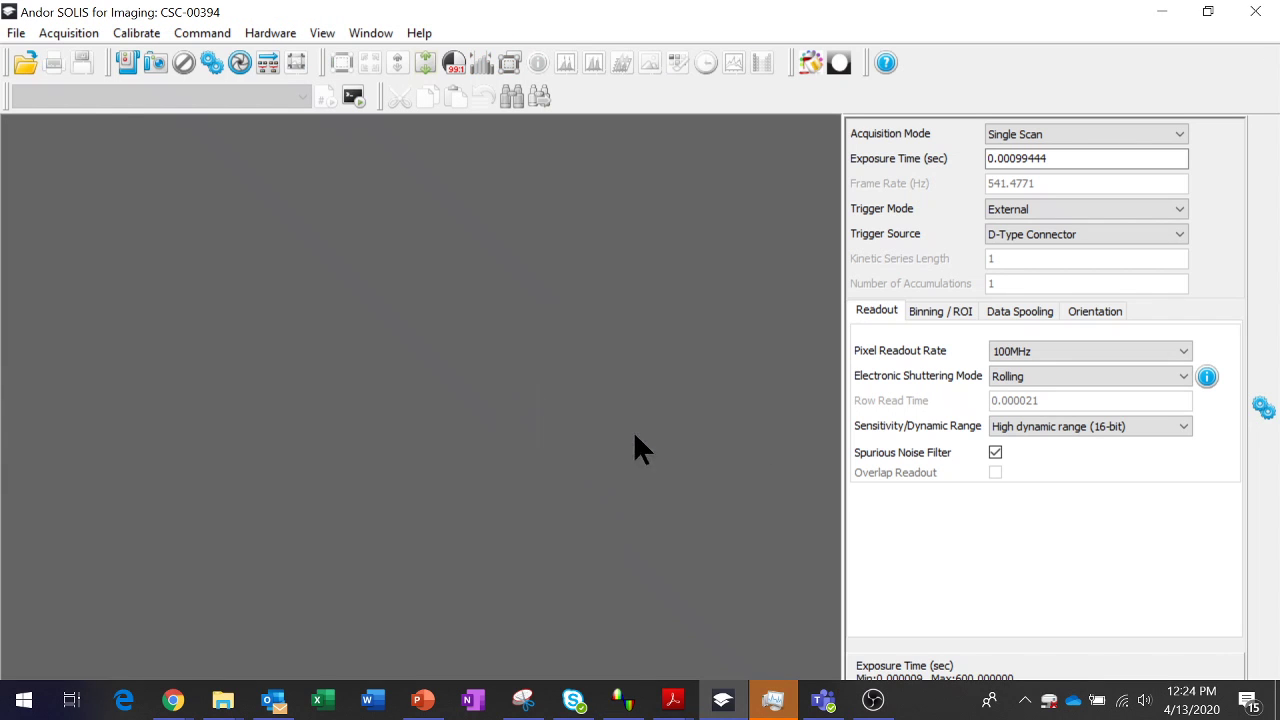
pyautogui.click(153, 66)
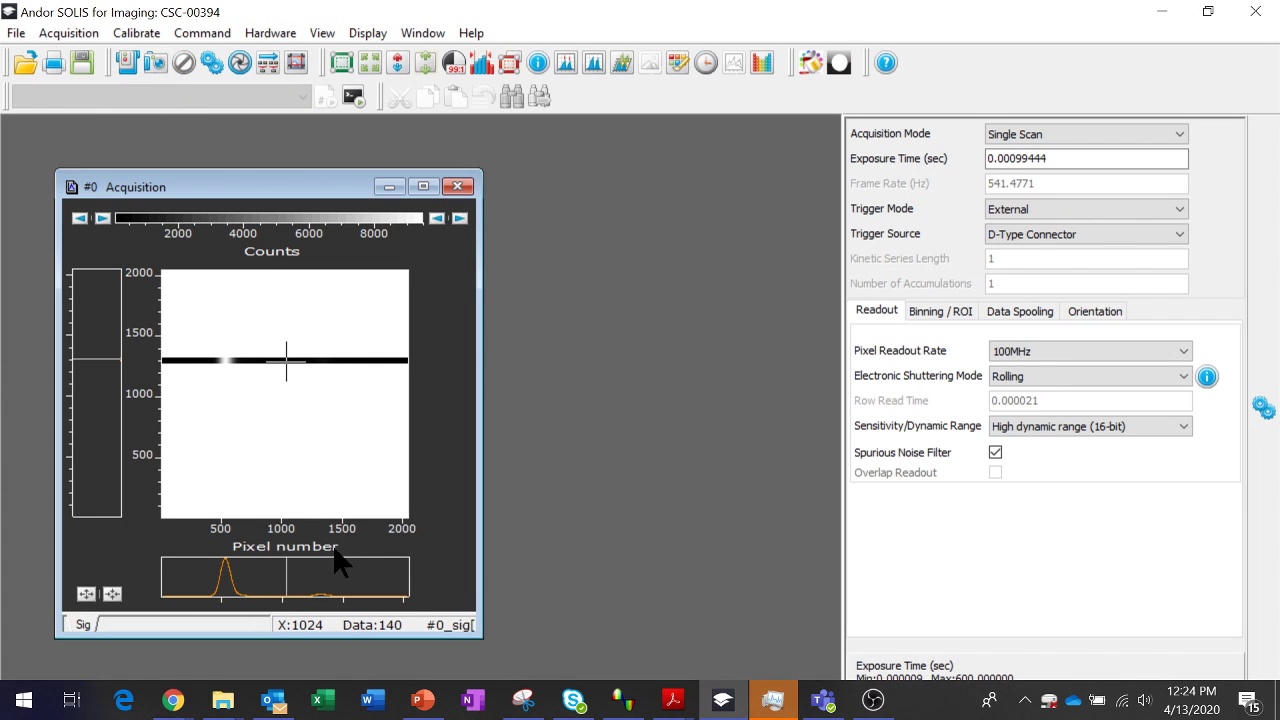